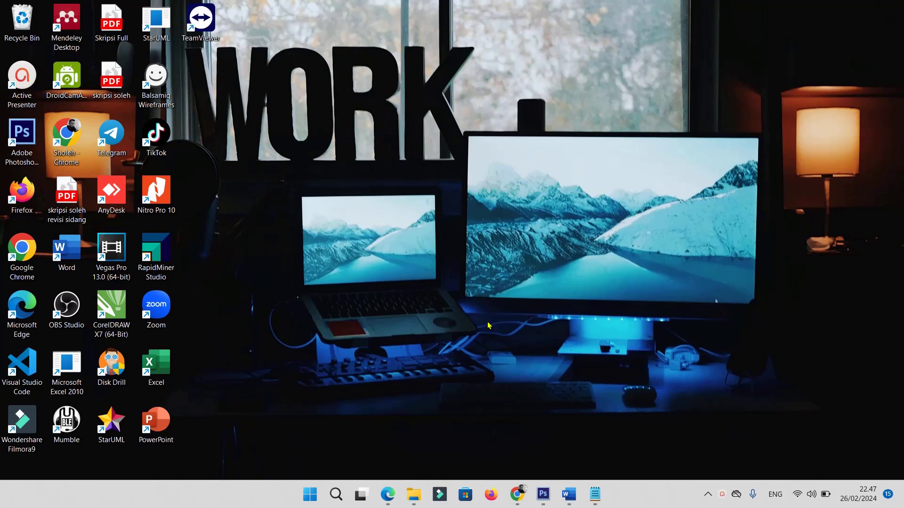
# Launch Google Chrome from the Windows taskbar icon.
pyautogui.click(517, 494)
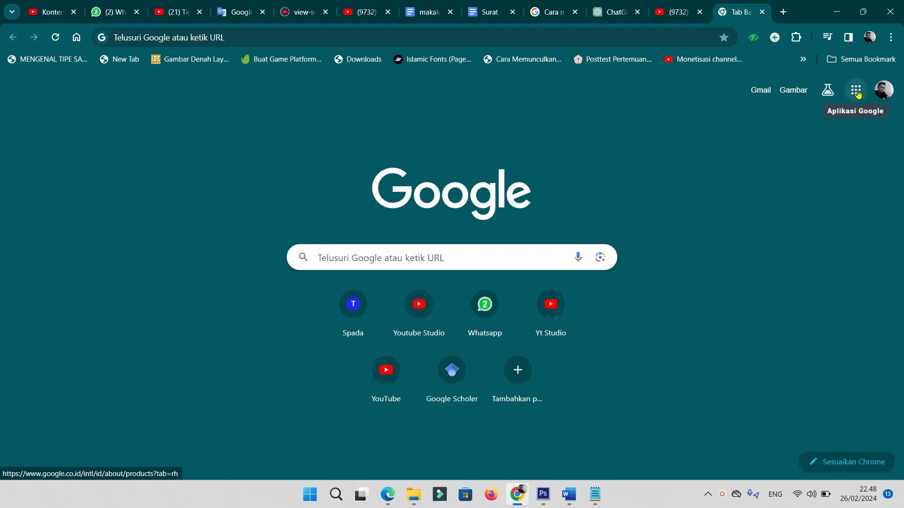
# Open Google Drive from the apps grid and create a new blank Google spreadsheet.
pyautogui.click(857, 92)
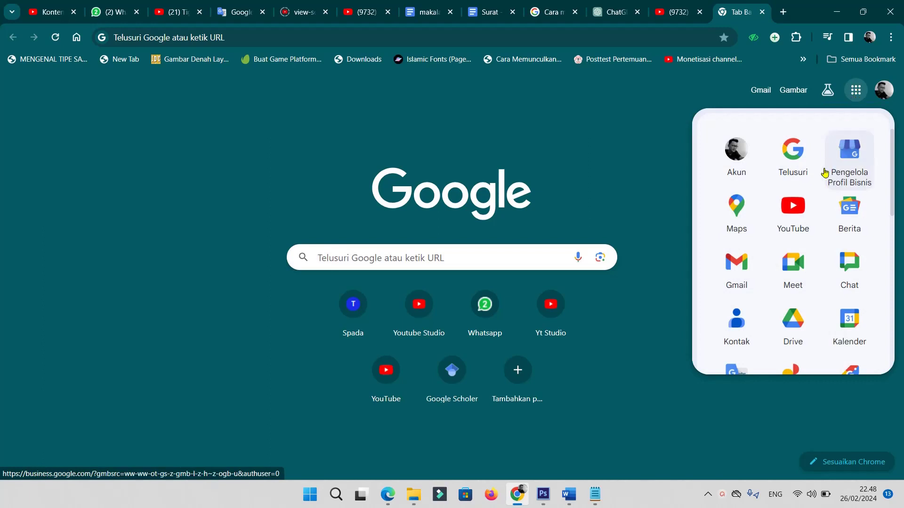
pyautogui.scroll(-1, 802, 231)
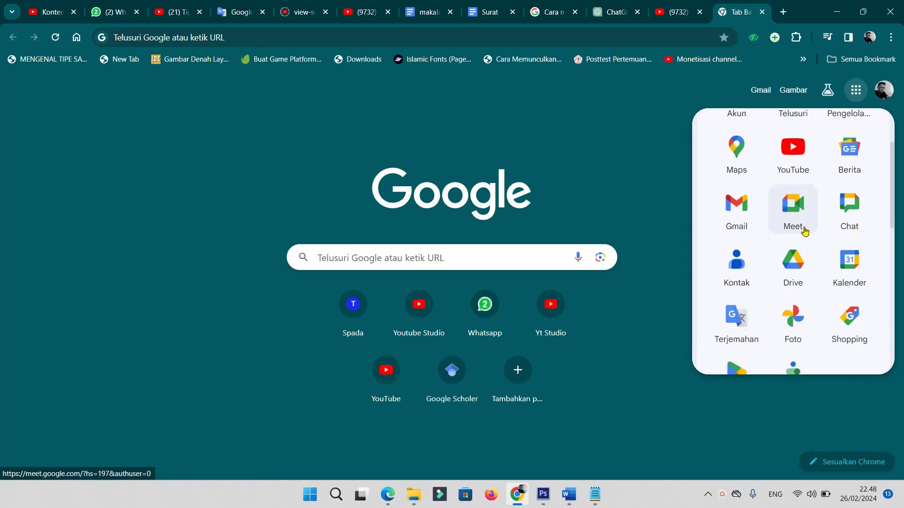
pyautogui.click(802, 271)
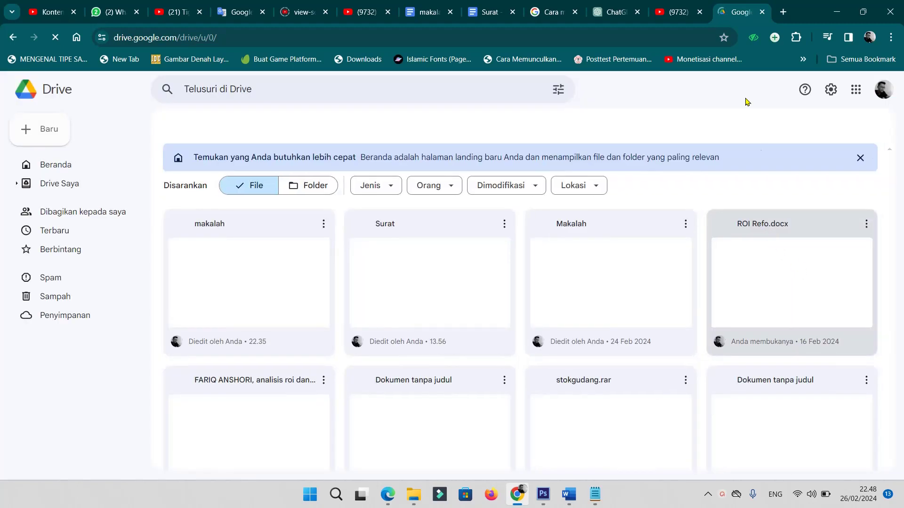
pyautogui.click(783, 12)
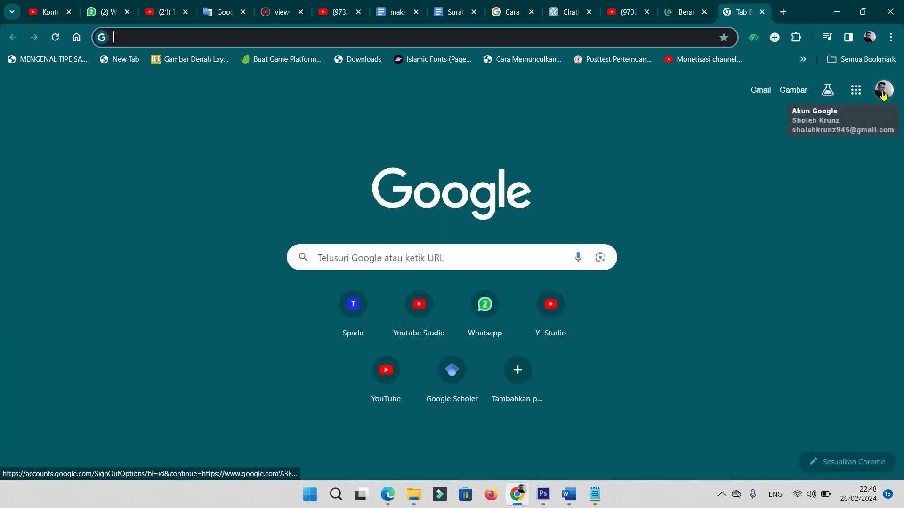
pyautogui.click(883, 92)
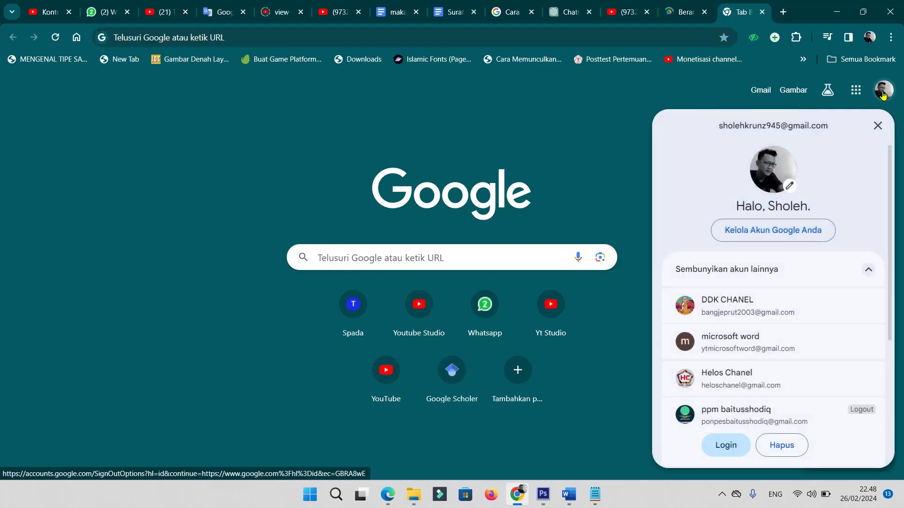
pyautogui.click(883, 91)
pyautogui.click(701, 3)
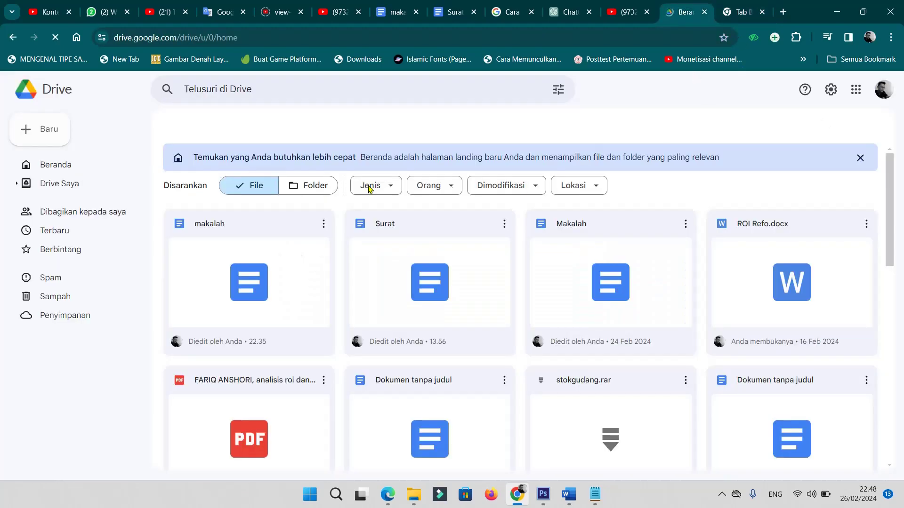
pyautogui.click(47, 127)
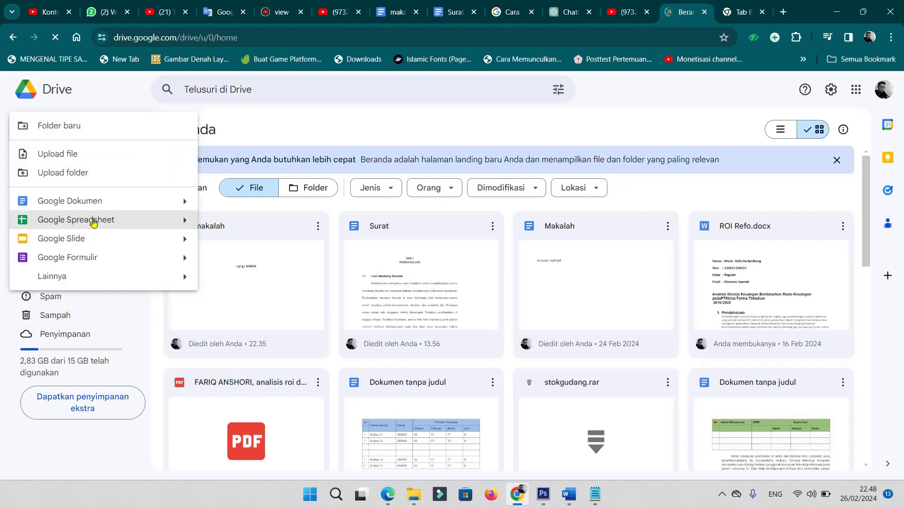
pyautogui.click(98, 222)
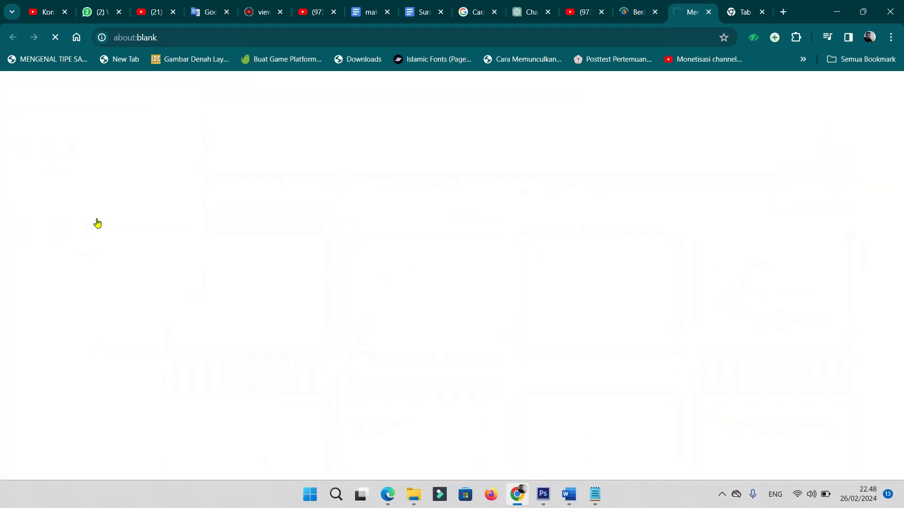
# Open Google Sheets from the Google apps grid on the new-tab page.
pyautogui.click(740, 4)
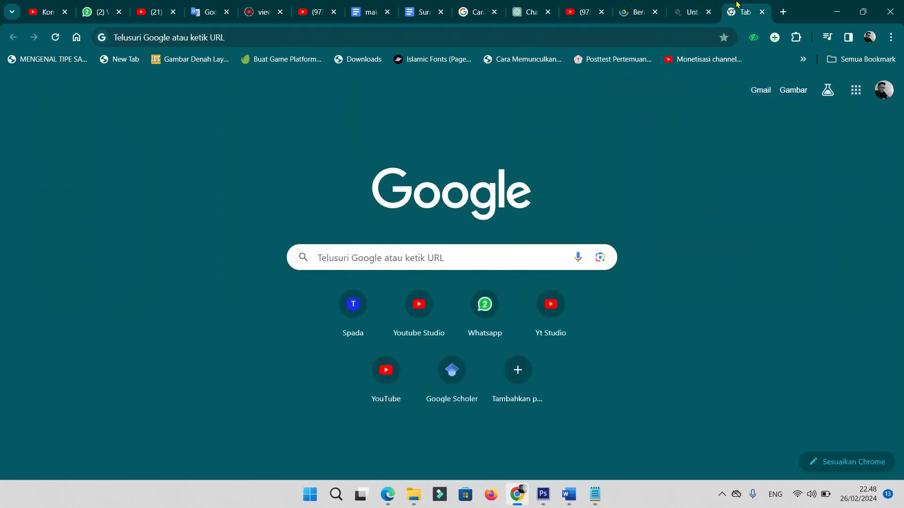
pyautogui.click(859, 96)
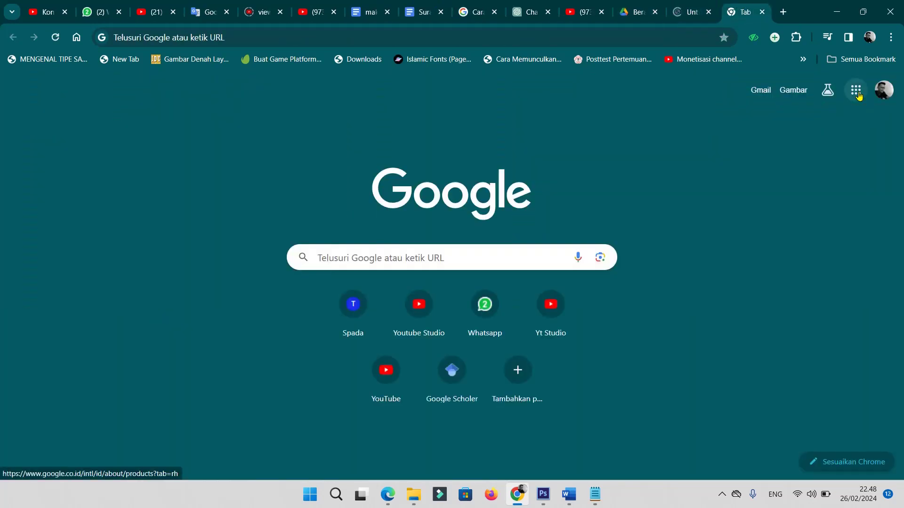
pyautogui.scroll(-5, 819, 246)
pyautogui.scroll(-3, 815, 254)
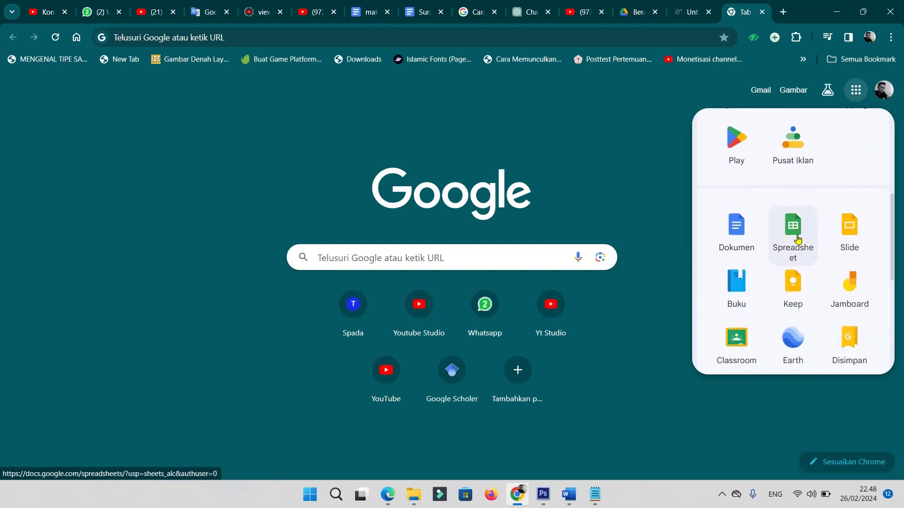
pyautogui.click(797, 239)
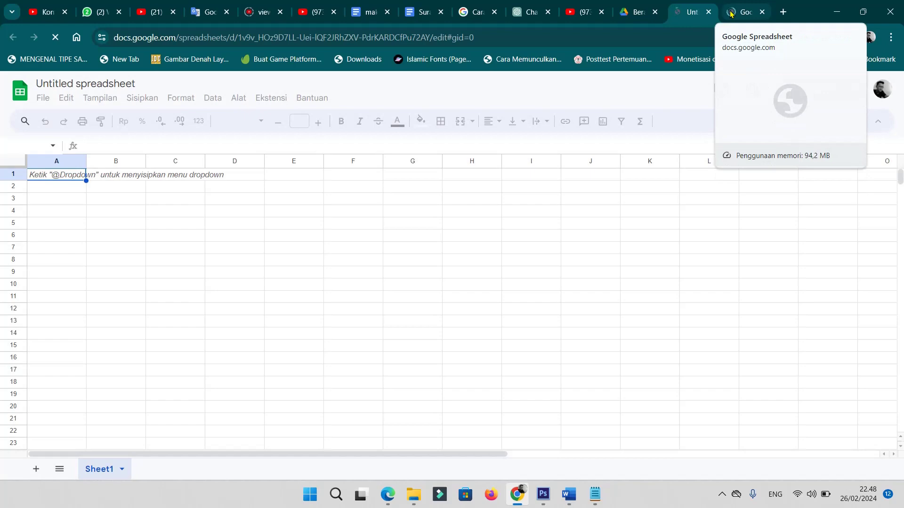
pyautogui.click(730, 13)
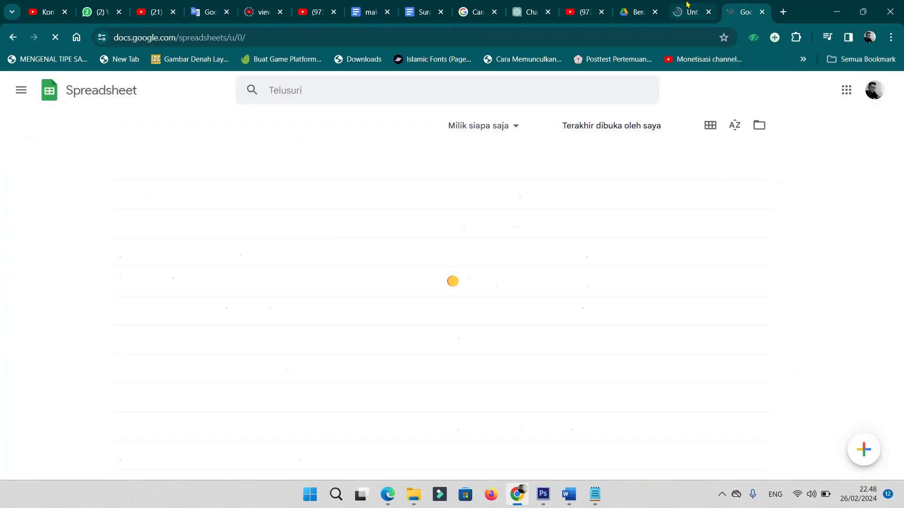
pyautogui.click(686, 5)
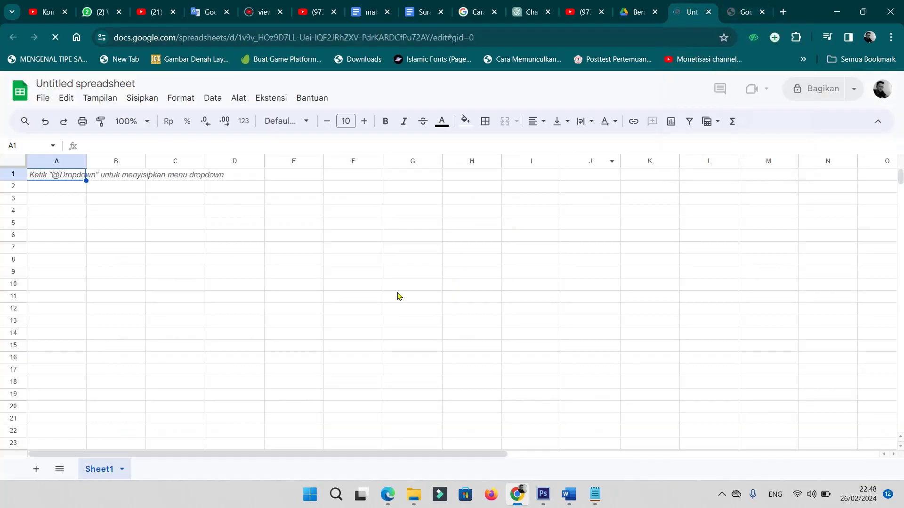
pyautogui.click(195, 203)
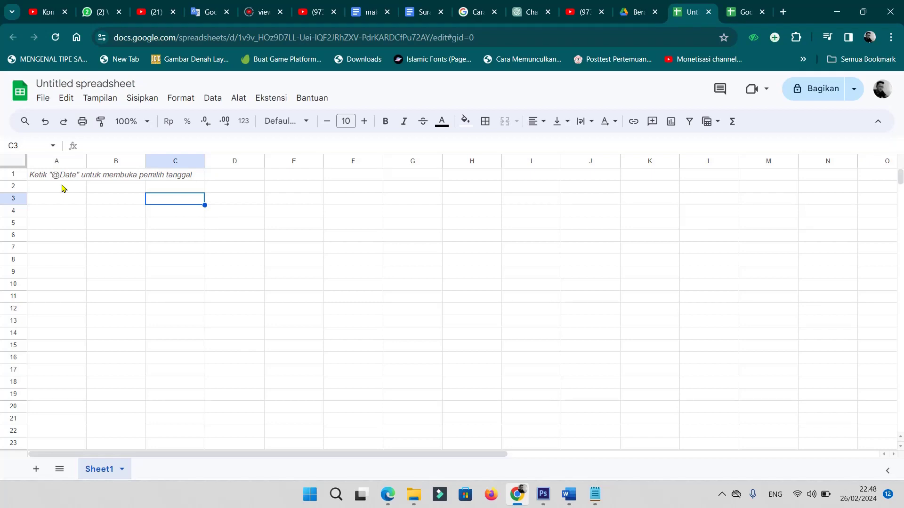
pyautogui.click(57, 189)
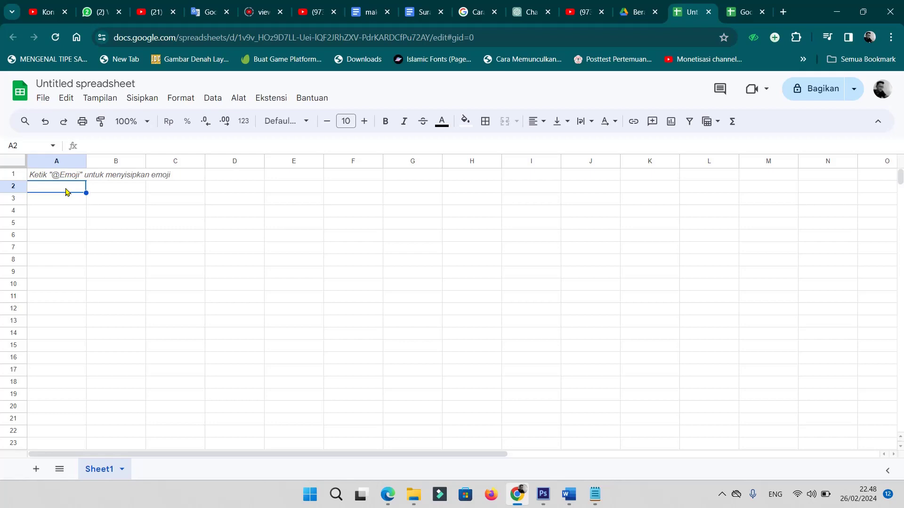
# Enter the two-line title 'DAFTAR NILAI / MATA PELARAN KIPA KELAS X' in cell A2.
pyautogui.write('DSA')
pyautogui.press('BackSpace')
pyautogui.press('BackSpace')
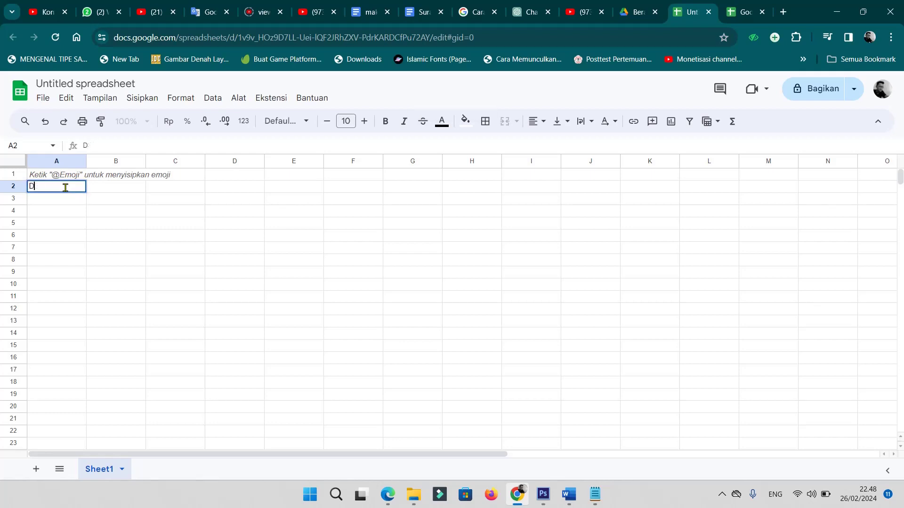
pyautogui.write('AFTAR NILAI')
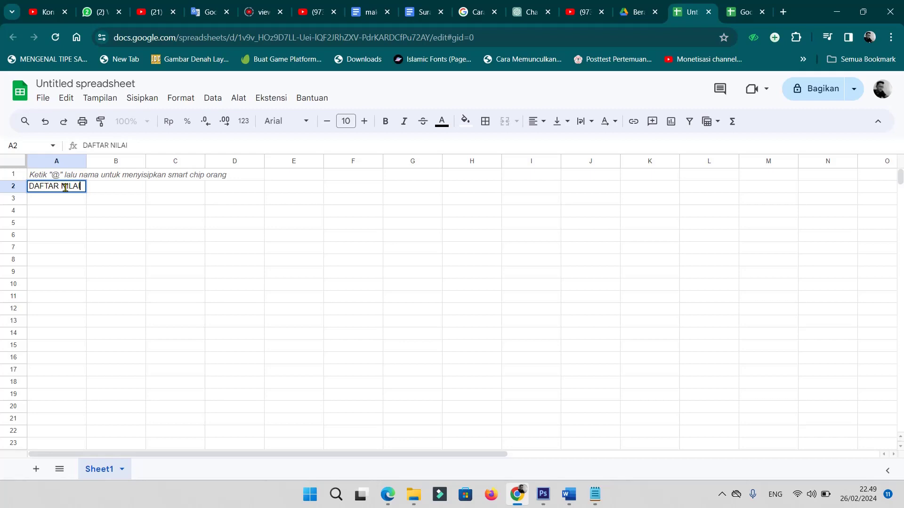
pyautogui.hotkey('alt', 'Return')
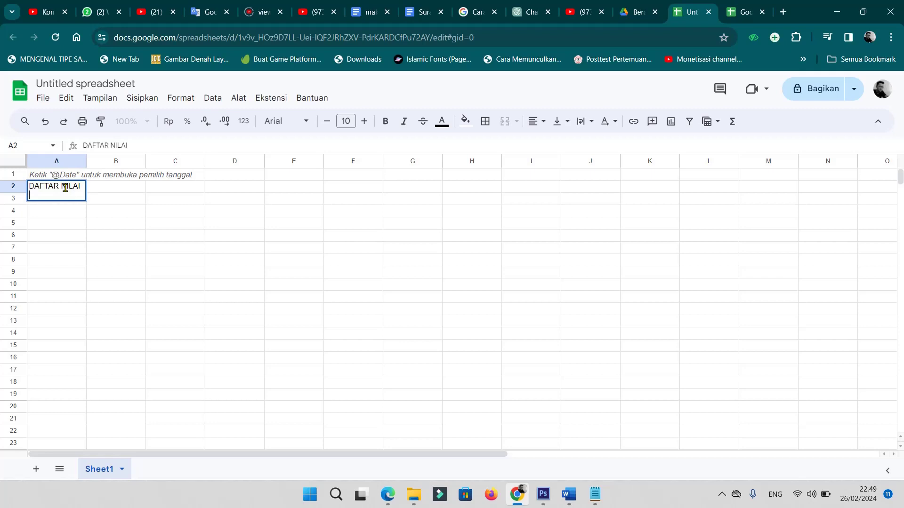
pyautogui.write('MATA PELA')
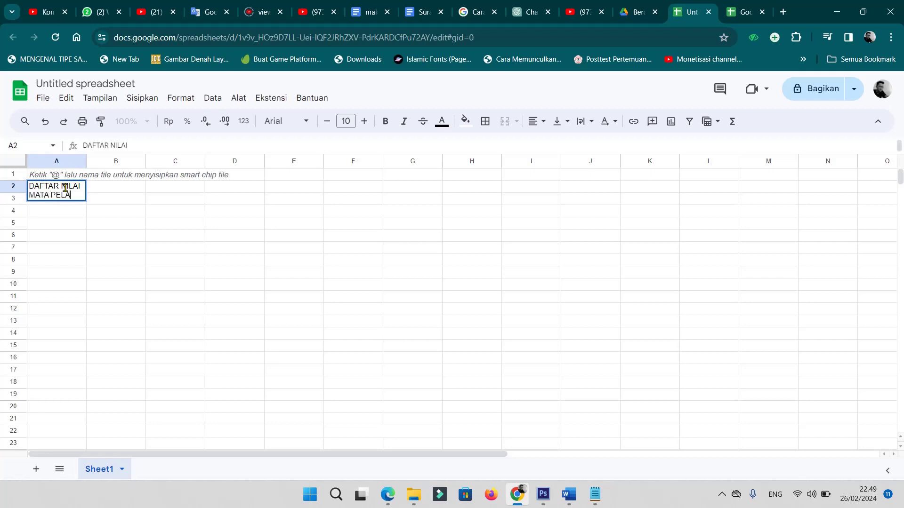
pyautogui.write('N ')
pyautogui.write('KE')
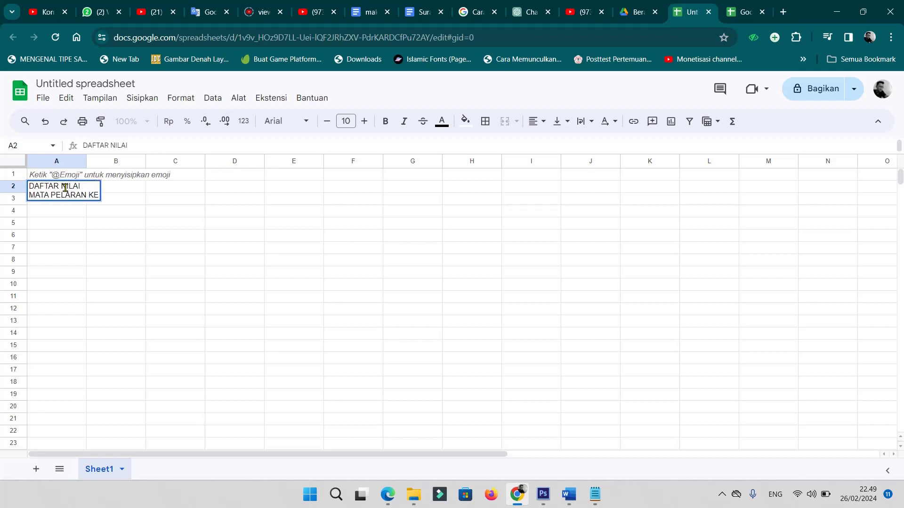
pyautogui.press('BackSpace')
pyautogui.write('IPA K')
pyautogui.write('ELAS')
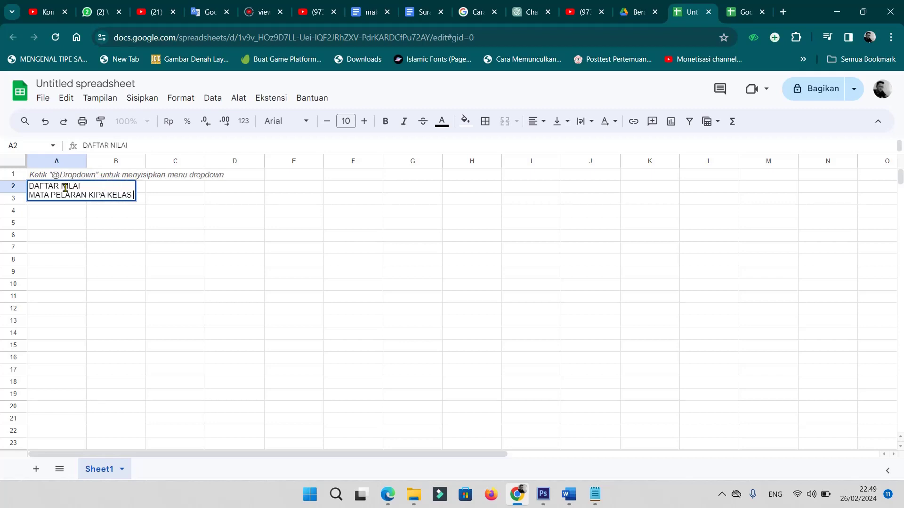
pyautogui.write(' X')
pyautogui.click(123, 264)
# Merge the title across A2:D2 and centre it horizontally.
pyautogui.click(67, 194)
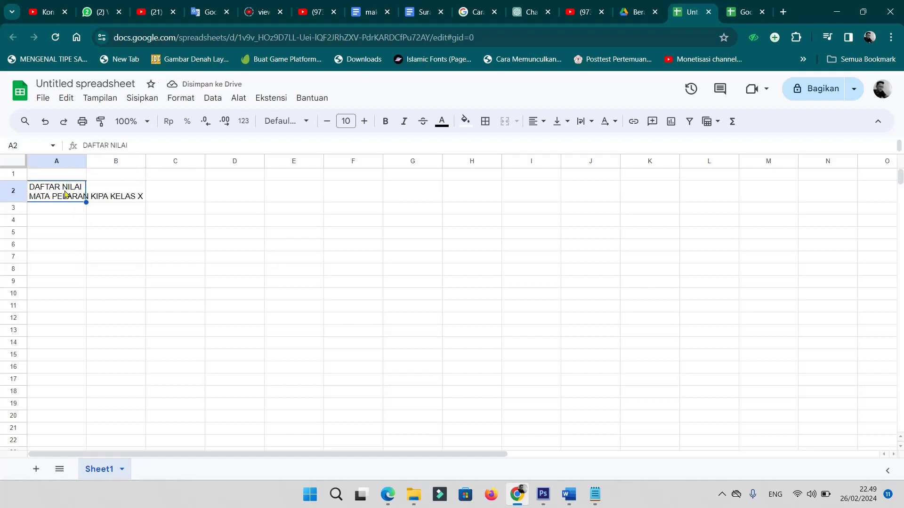
pyautogui.moveTo(59, 195); pyautogui.dragTo(238, 194)
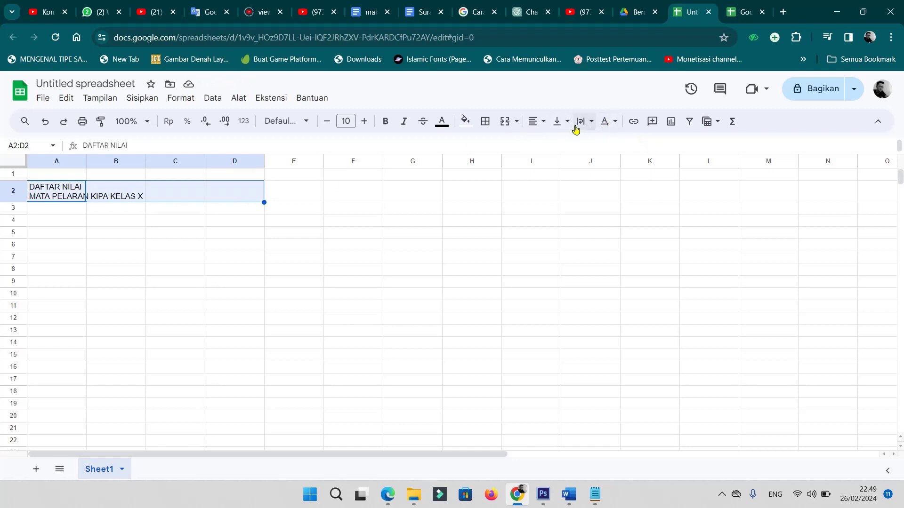
pyautogui.click(505, 121)
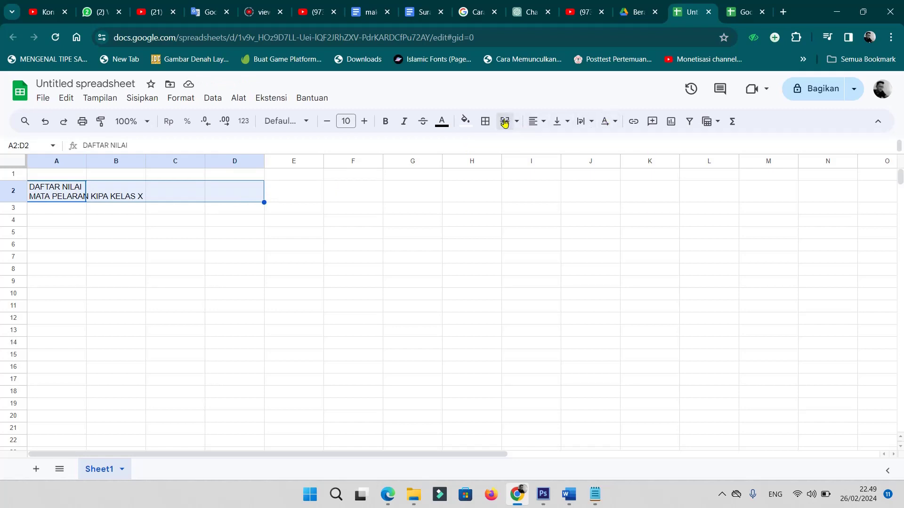
pyautogui.click(541, 122)
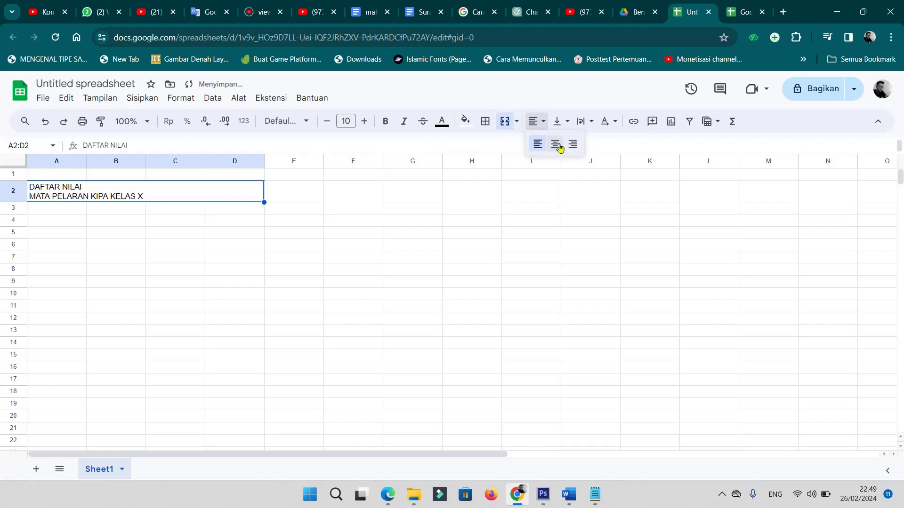
pyautogui.click(555, 144)
pyautogui.click(221, 267)
pyautogui.click(76, 212)
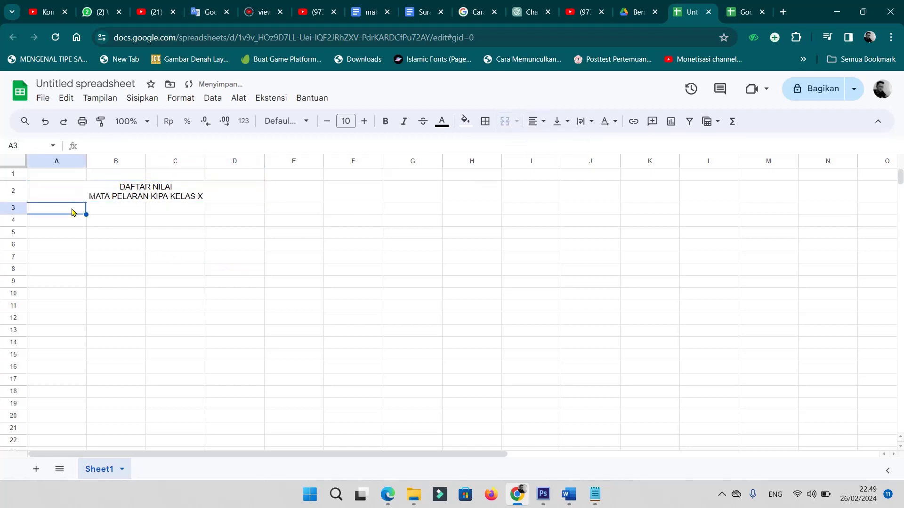
# Enter the headings NO, NAMA SISWA and NILAI in A3:C3.
pyautogui.write('NO')
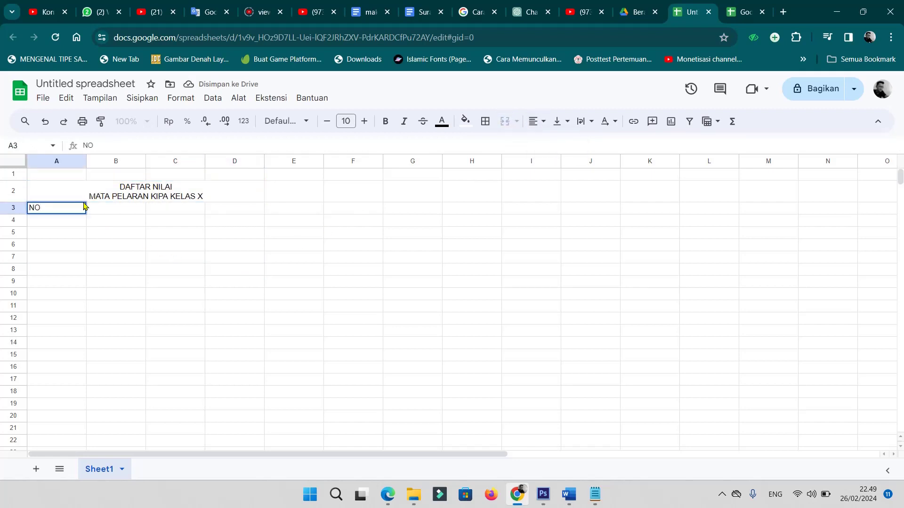
pyautogui.press('Tab')
pyautogui.write('N')
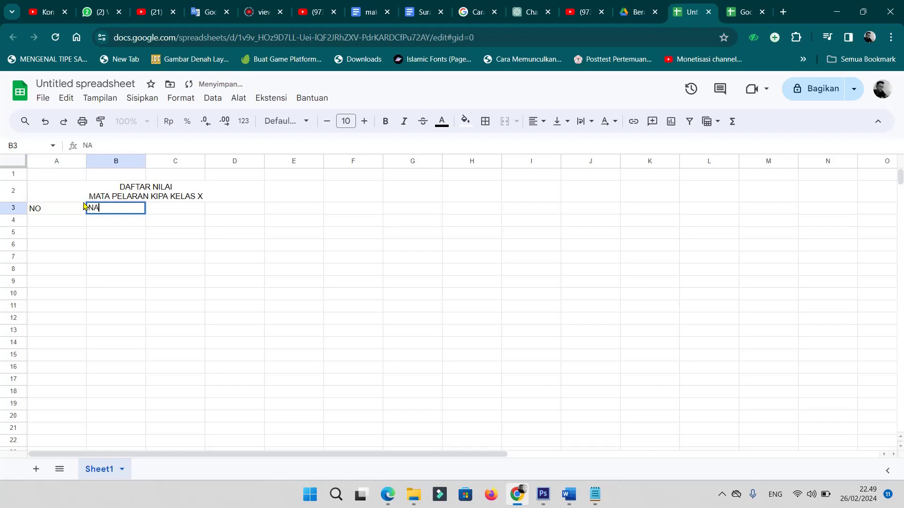
pyautogui.write('AMA SIS')
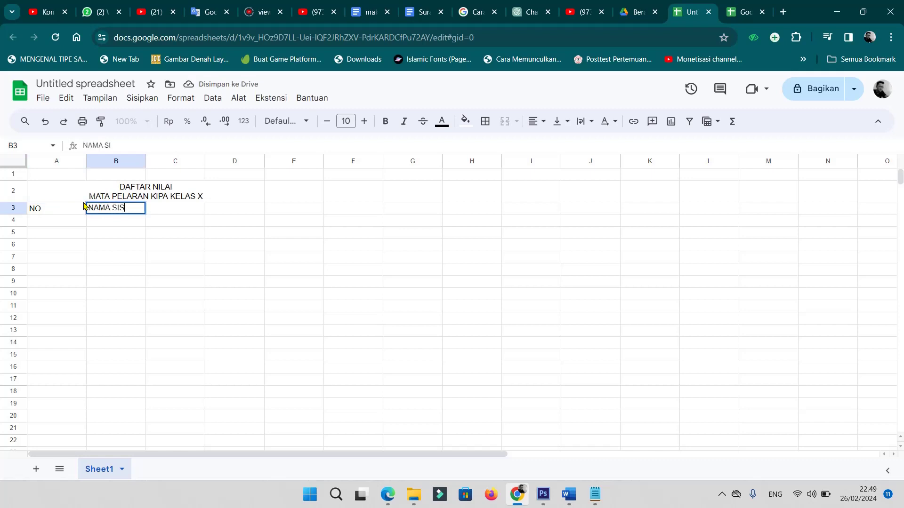
pyautogui.write('WA')
pyautogui.press('Tab')
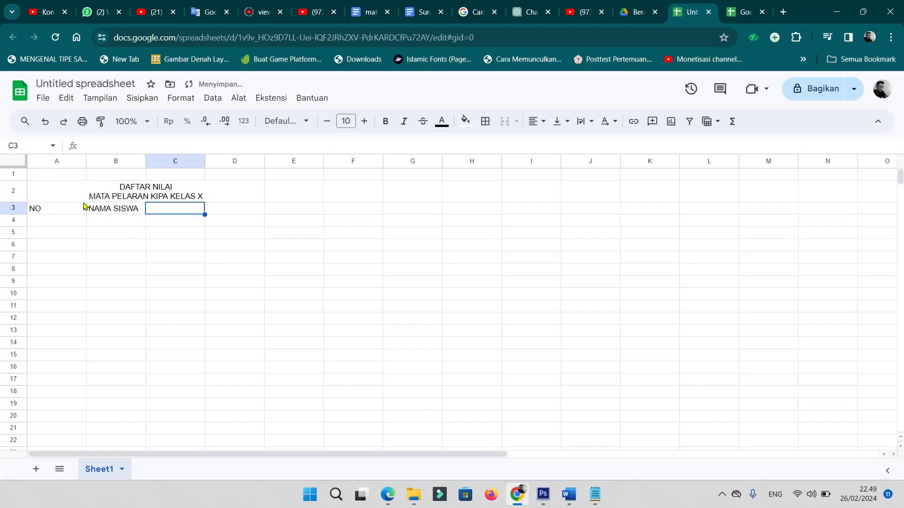
pyautogui.write('NILAI')
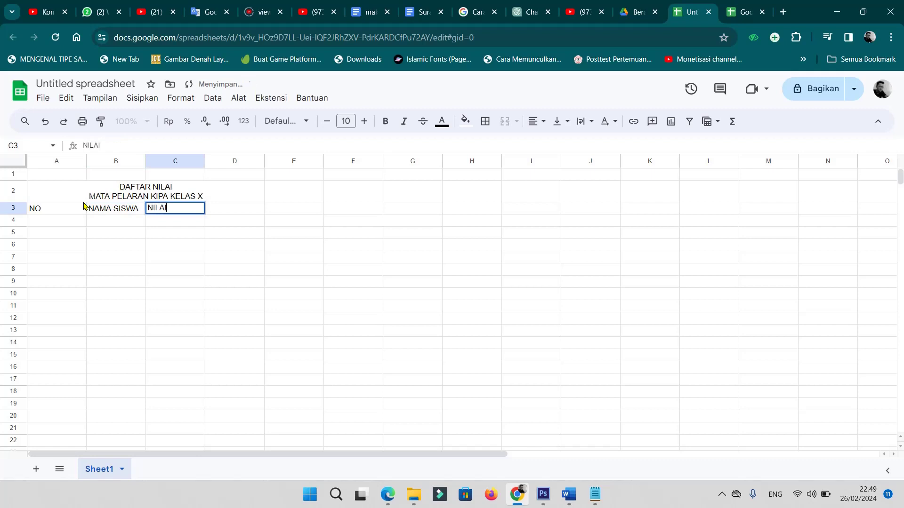
pyautogui.click(188, 269)
# Apply all borders to the table range A3:C14.
pyautogui.click(49, 212)
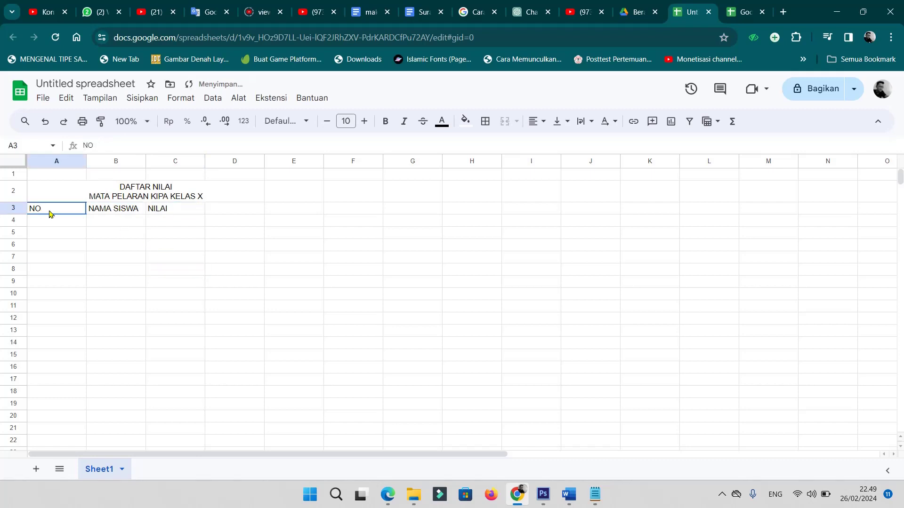
pyautogui.moveTo(50, 213); pyautogui.dragTo(191, 339)
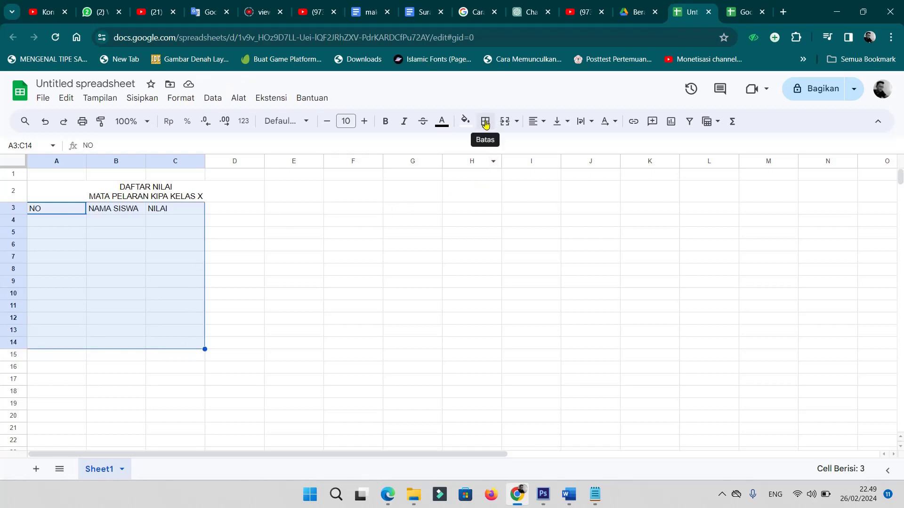
pyautogui.click(486, 124)
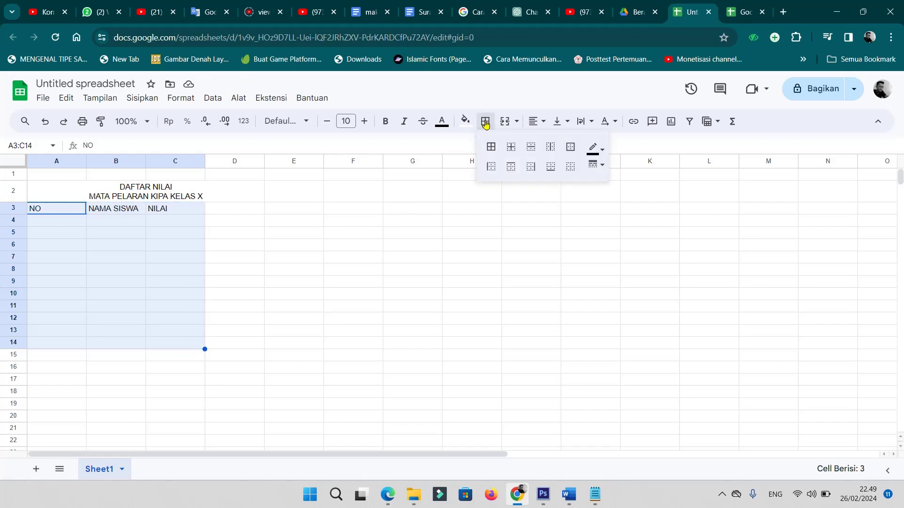
pyautogui.click(491, 150)
pyautogui.click(290, 305)
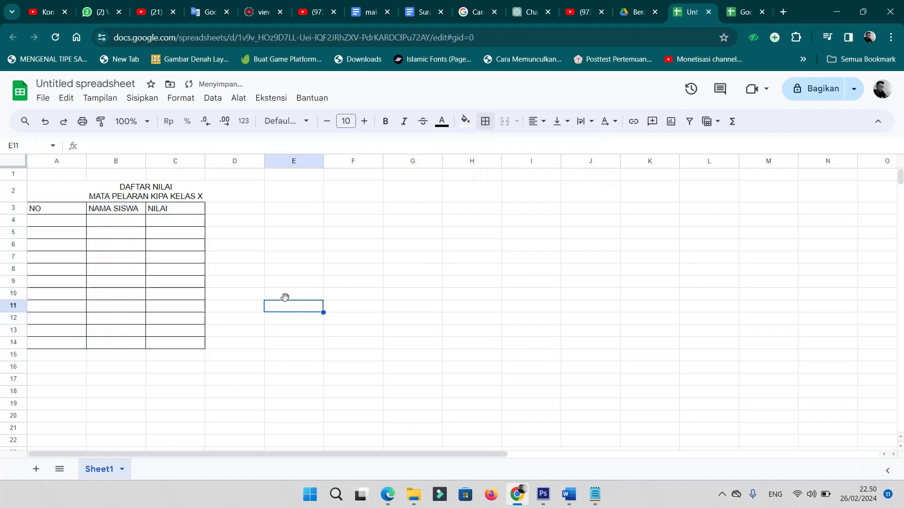
pyautogui.moveTo(64, 208); pyautogui.dragTo(105, 210)
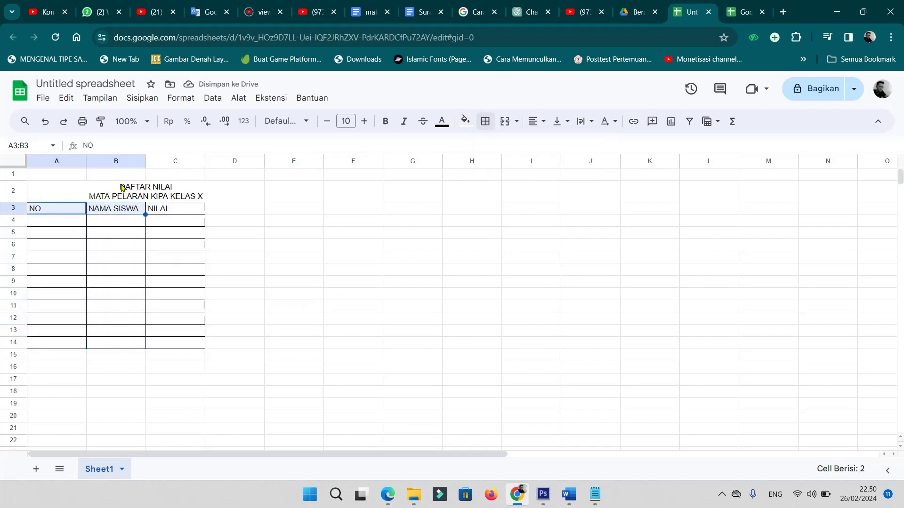
pyautogui.click(135, 198)
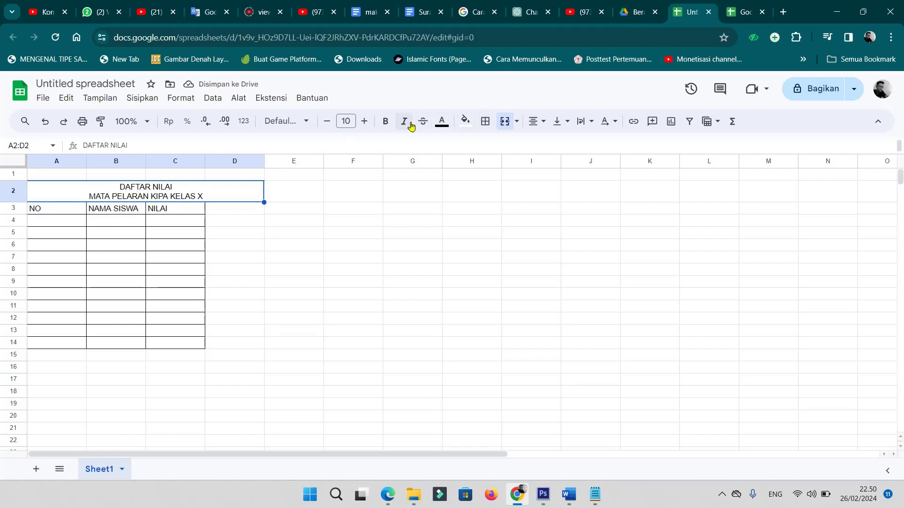
# Make the A2:D2 title bold and centre the A3:C3 heading labels.
pyautogui.click(386, 123)
pyautogui.click(359, 224)
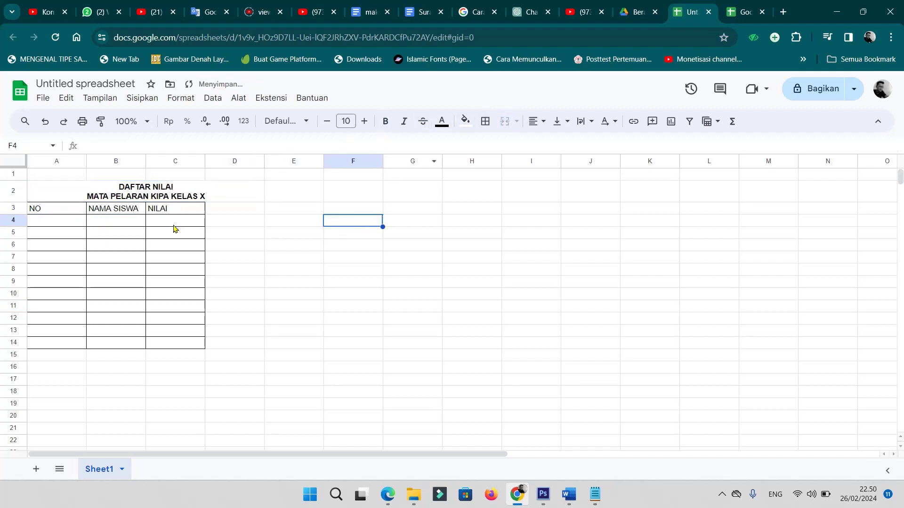
pyautogui.click(54, 208)
pyautogui.moveTo(91, 210); pyautogui.dragTo(185, 210)
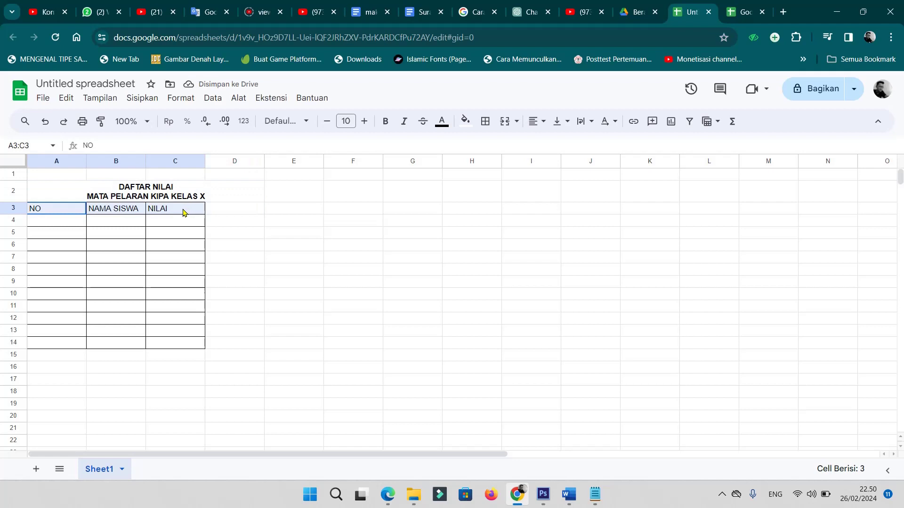
pyautogui.click(535, 121)
pyautogui.click(554, 144)
pyautogui.click(309, 259)
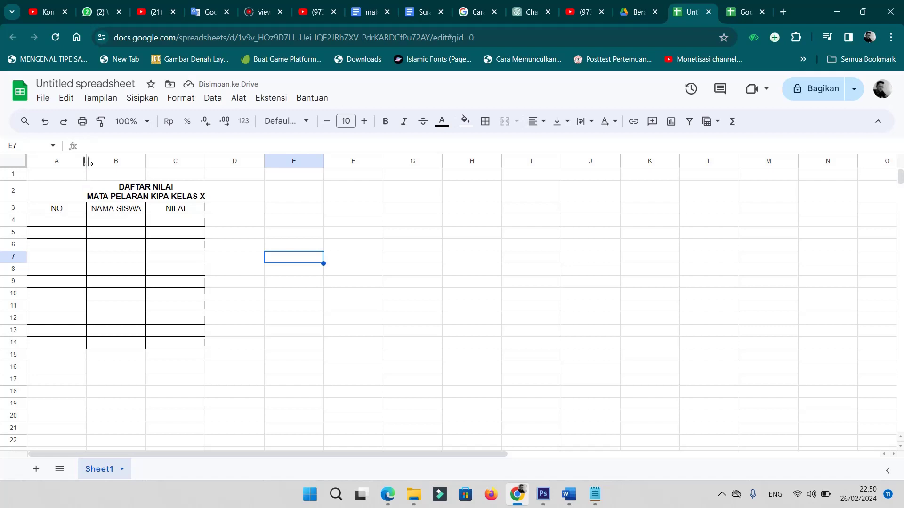
# Narrow column A and widen column B to fit NAMA SISWA.
pyautogui.moveTo(87, 161); pyautogui.dragTo(67, 161)
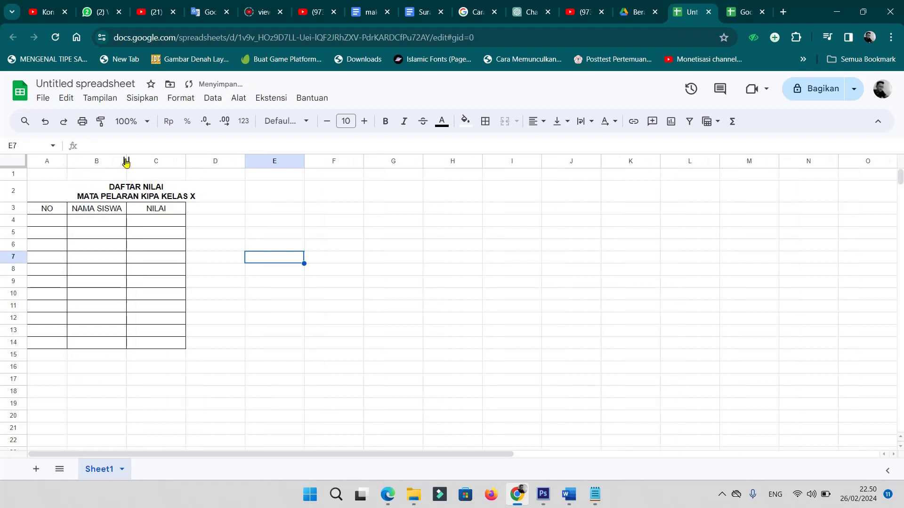
pyautogui.moveTo(127, 161); pyautogui.dragTo(151, 161)
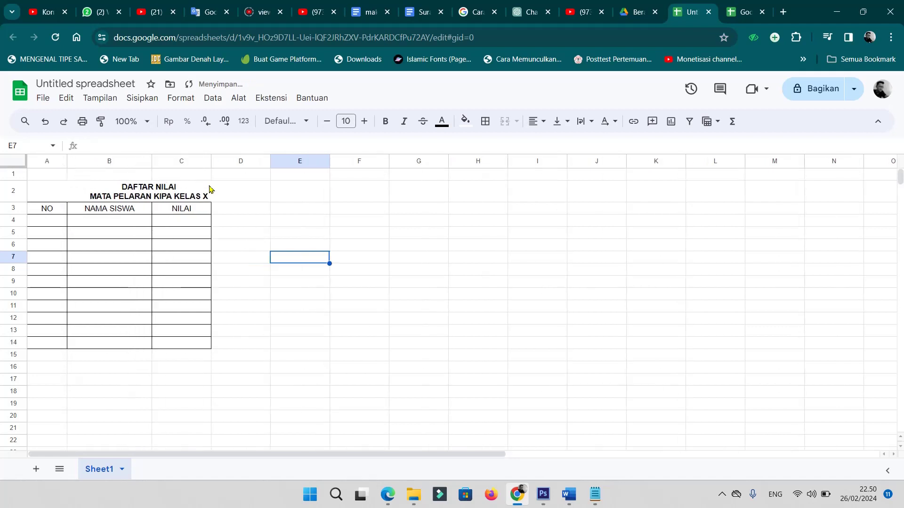
pyautogui.click(244, 291)
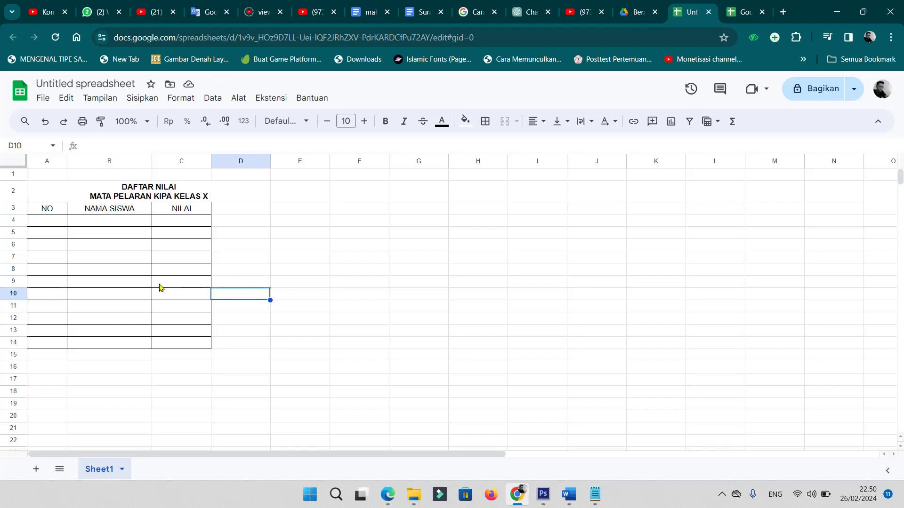
# Fill the NO, NAMA SISWA and NILAI heading cells A3:C3 with bright green.
pyautogui.moveTo(51, 209); pyautogui.dragTo(164, 214)
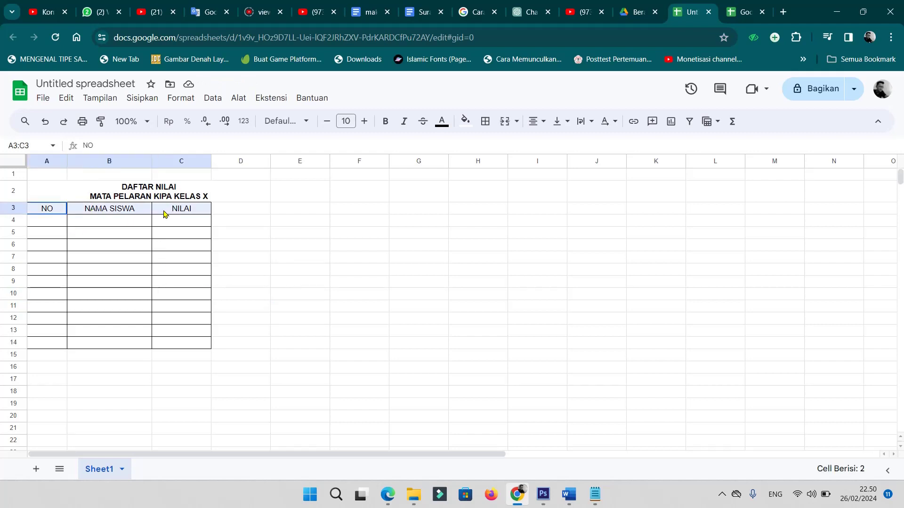
pyautogui.click(465, 123)
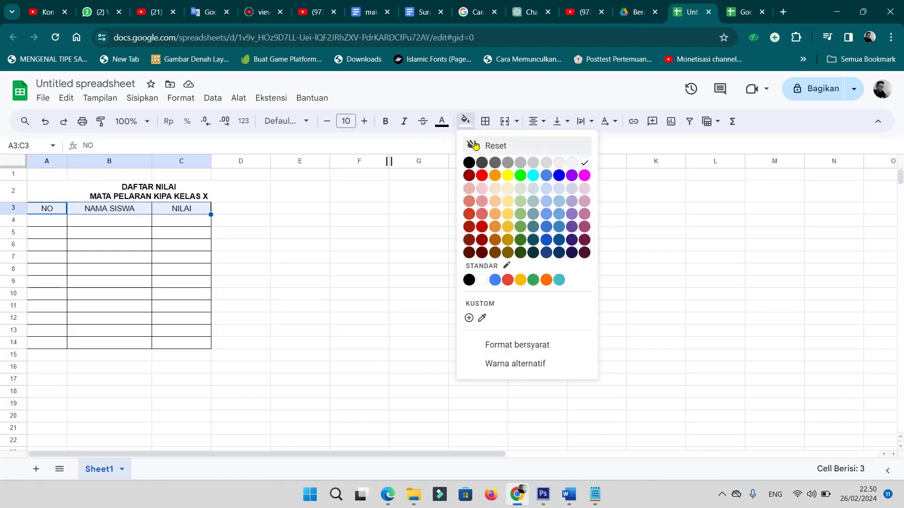
pyautogui.click(520, 177)
pyautogui.click(344, 260)
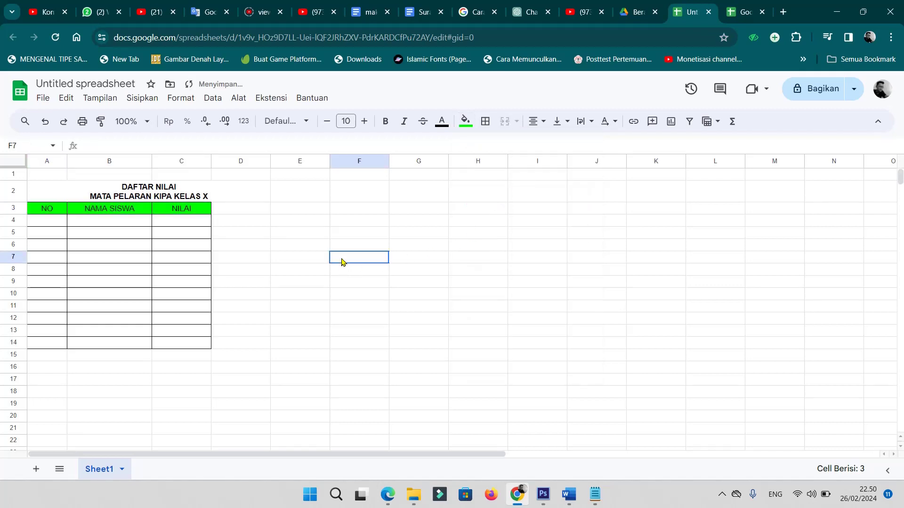
pyautogui.click(111, 312)
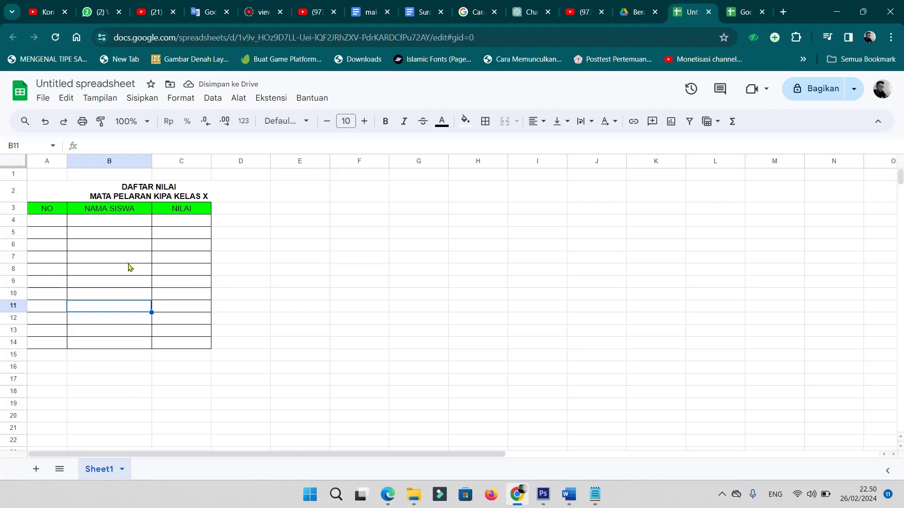
# Insert an empty column to the left of NILAI, shifting it to column D.
pyautogui.moveTo(128, 259); pyautogui.dragTo(170, 296)
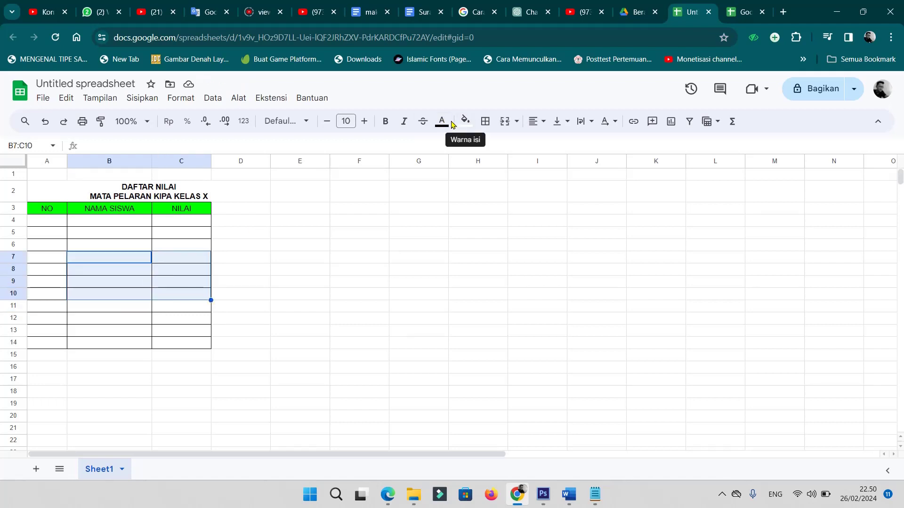
pyautogui.moveTo(412, 232); pyautogui.dragTo(406, 245)
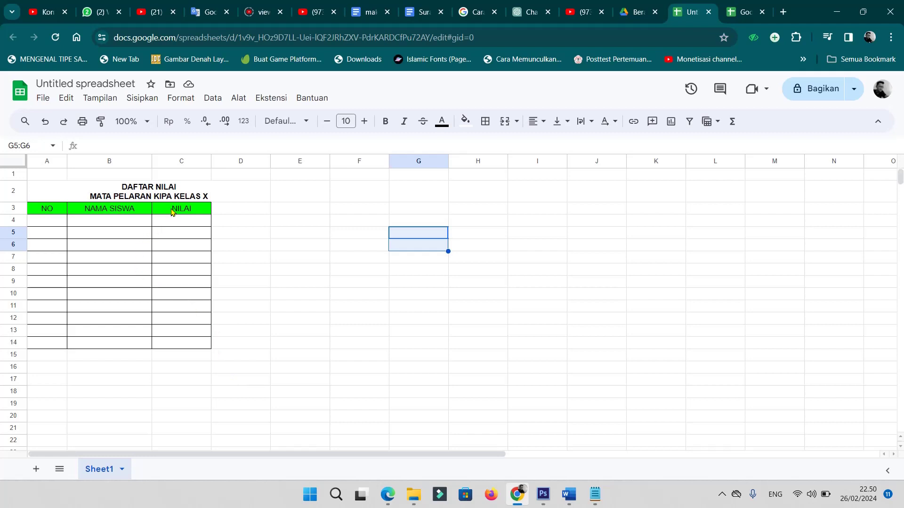
pyautogui.moveTo(173, 210); pyautogui.dragTo(175, 336)
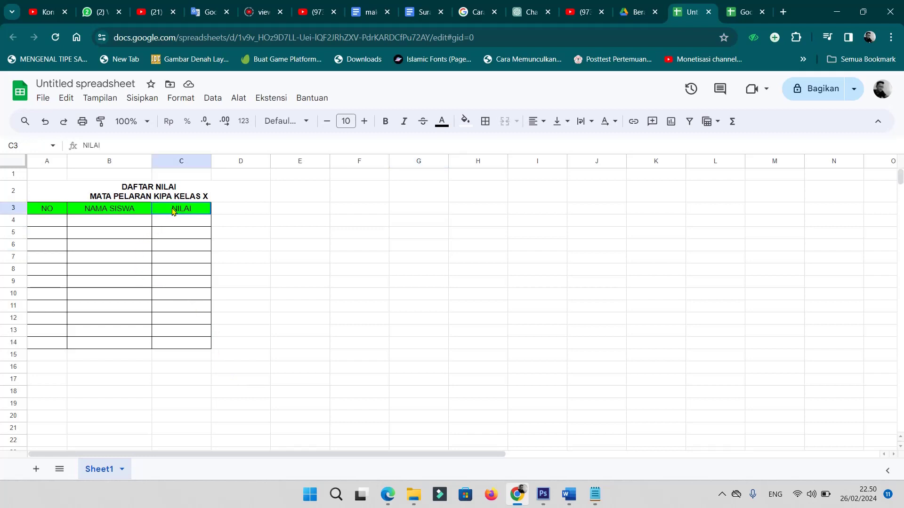
pyautogui.rightClick(180, 250)
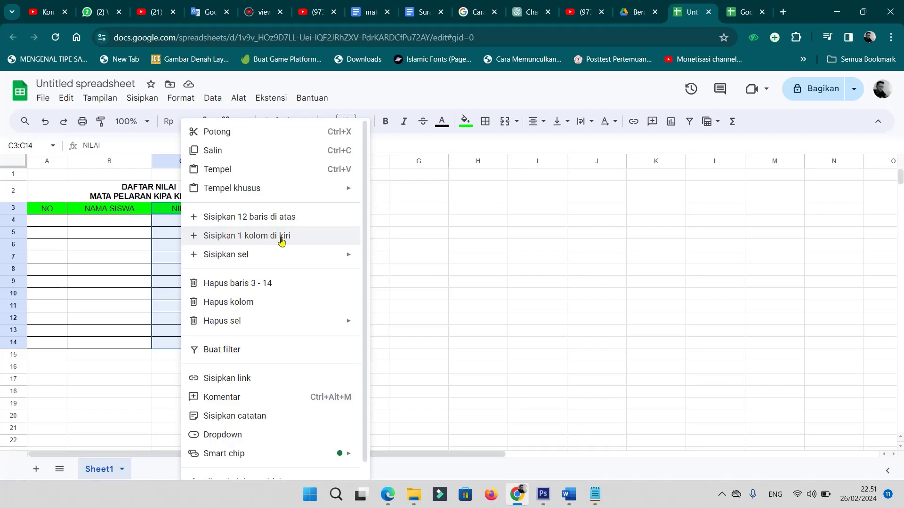
pyautogui.click(281, 243)
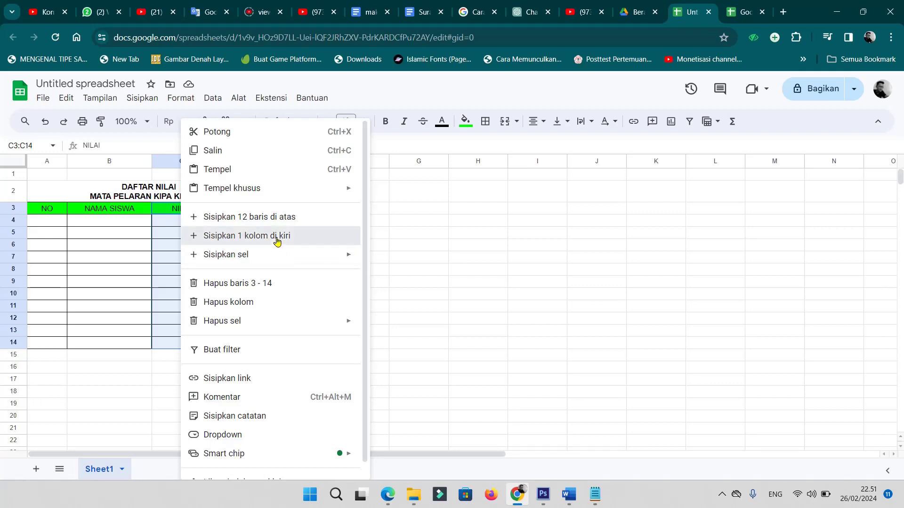
pyautogui.click(320, 249)
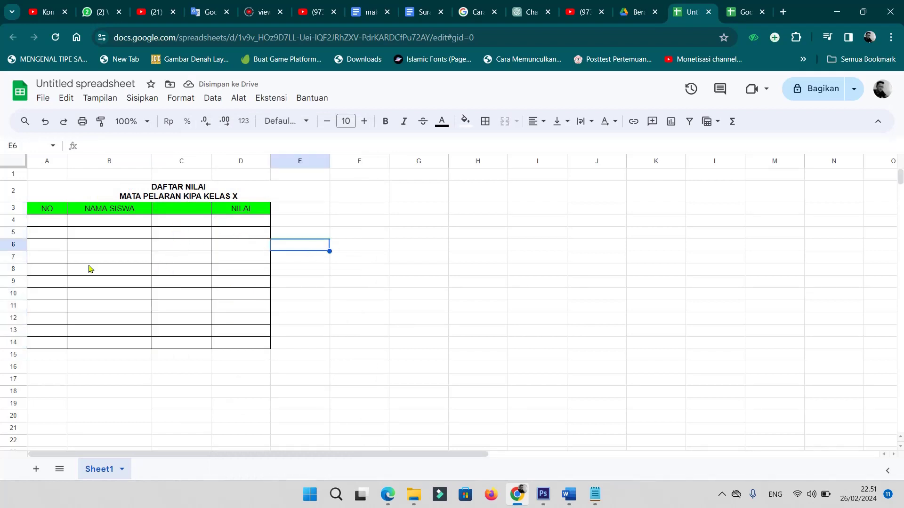
# Insert two rows above row 8 so the table extends to row 16.
pyautogui.moveTo(33, 269); pyautogui.dragTo(231, 282)
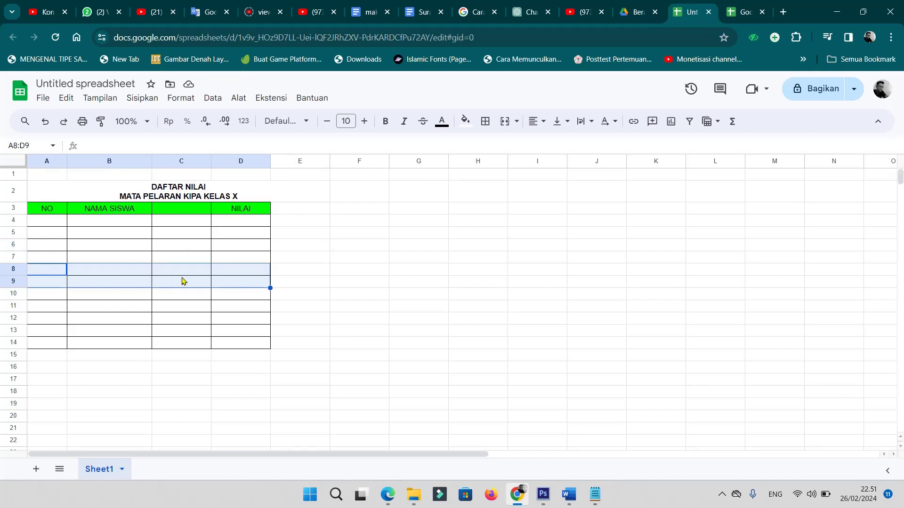
pyautogui.rightClick(183, 281)
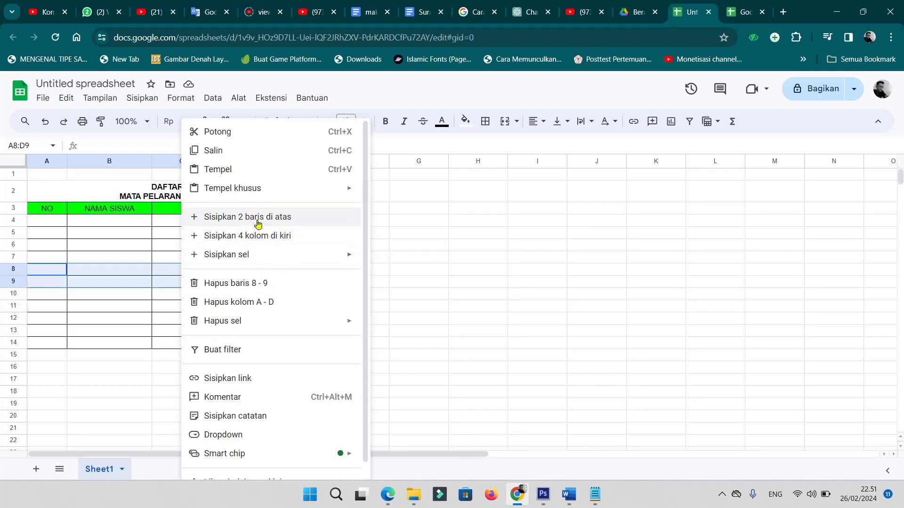
pyautogui.click(278, 217)
pyautogui.click(303, 297)
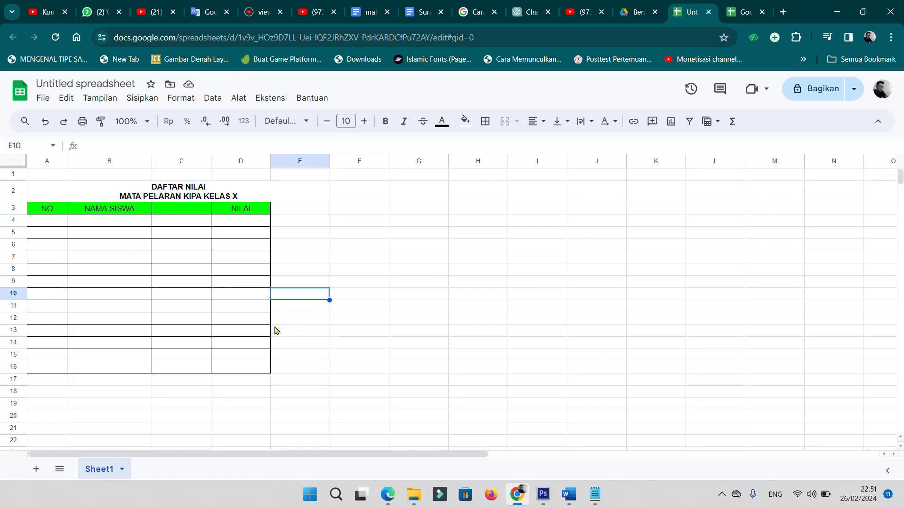
# Merge F3:H3 with header HARI, and enter SENIN, SELASA, RABU in F4:H4.
pyautogui.moveTo(363, 207); pyautogui.dragTo(471, 208)
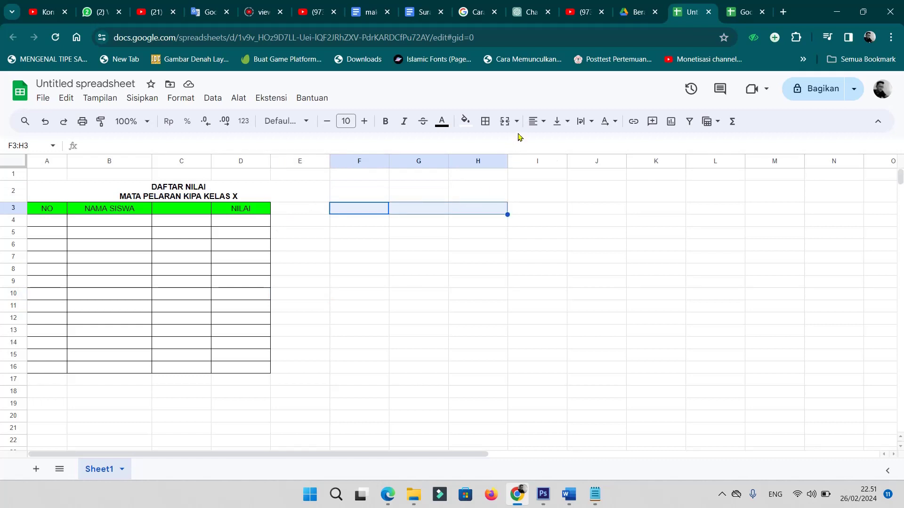
pyautogui.click(506, 123)
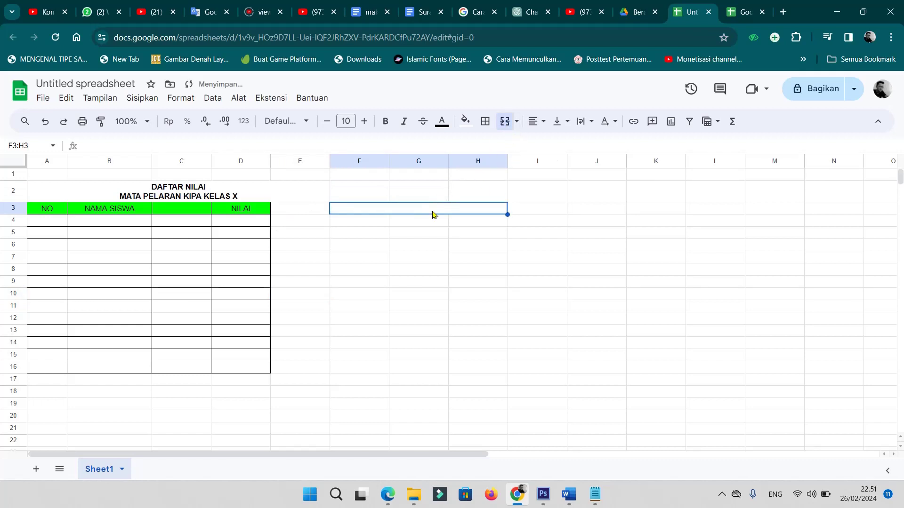
pyautogui.write('HARI')
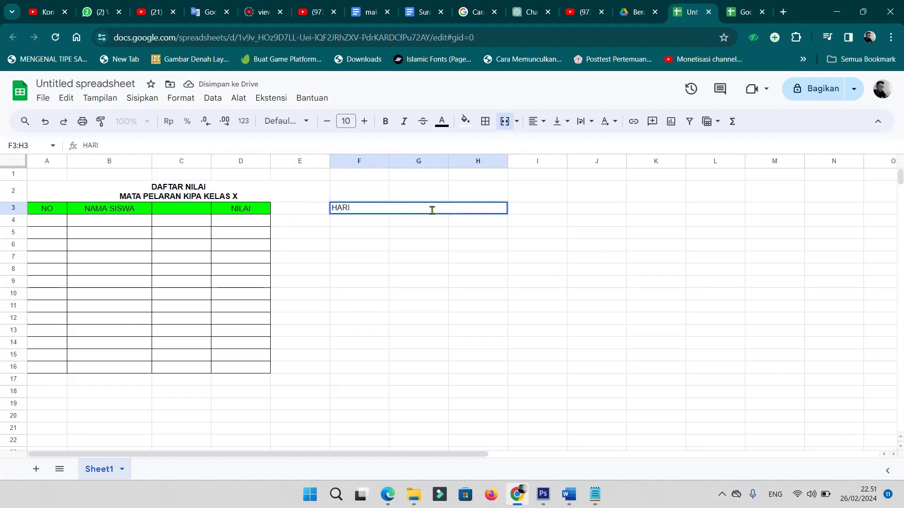
pyautogui.press('Return')
pyautogui.write('SEN')
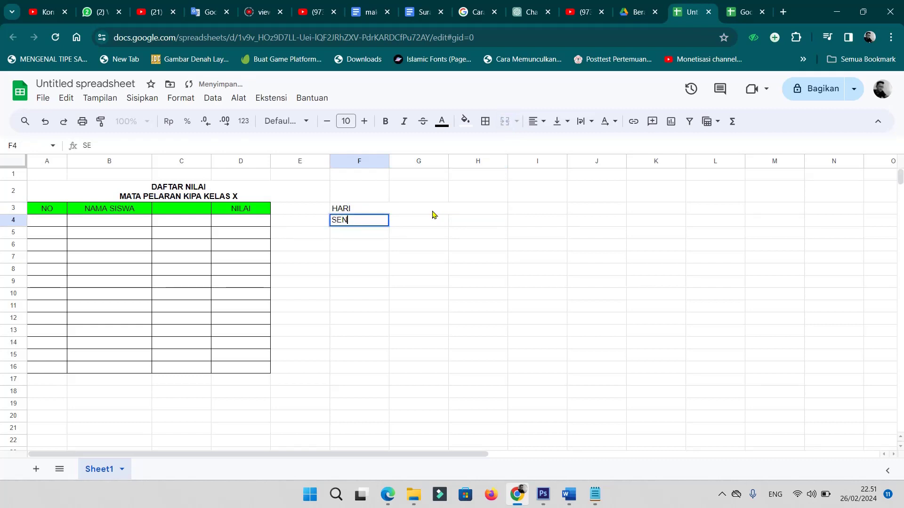
pyautogui.write('IN')
pyautogui.press('Tab')
pyautogui.write('SE')
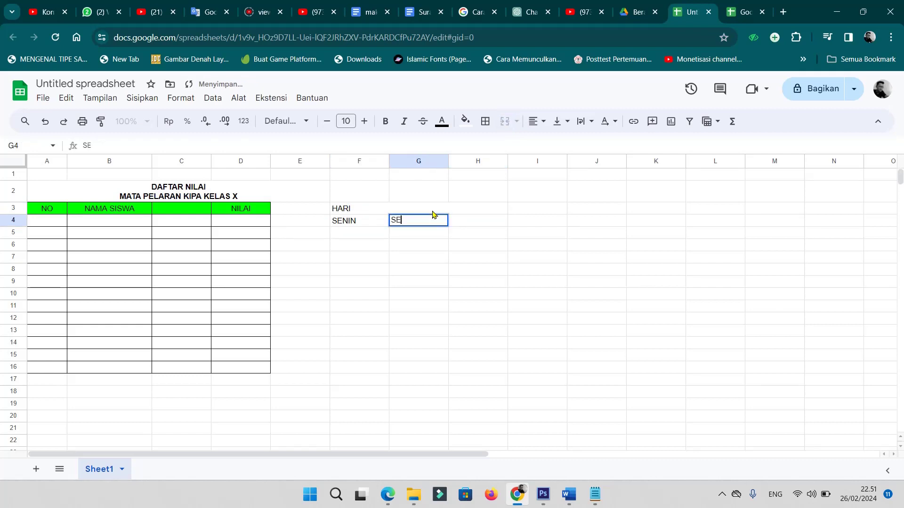
pyautogui.write('LASA')
pyautogui.press('Tab')
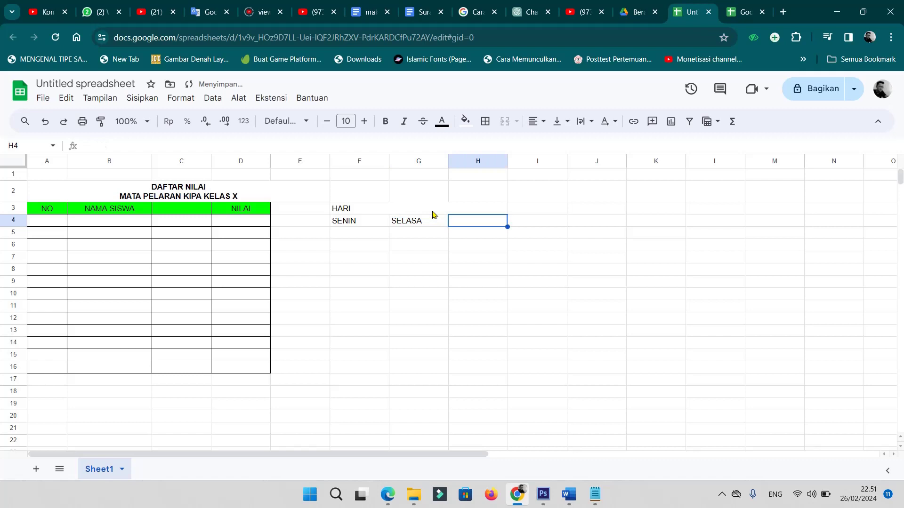
pyautogui.write('RAV')
pyautogui.press('BackSpace')
pyautogui.write('BU')
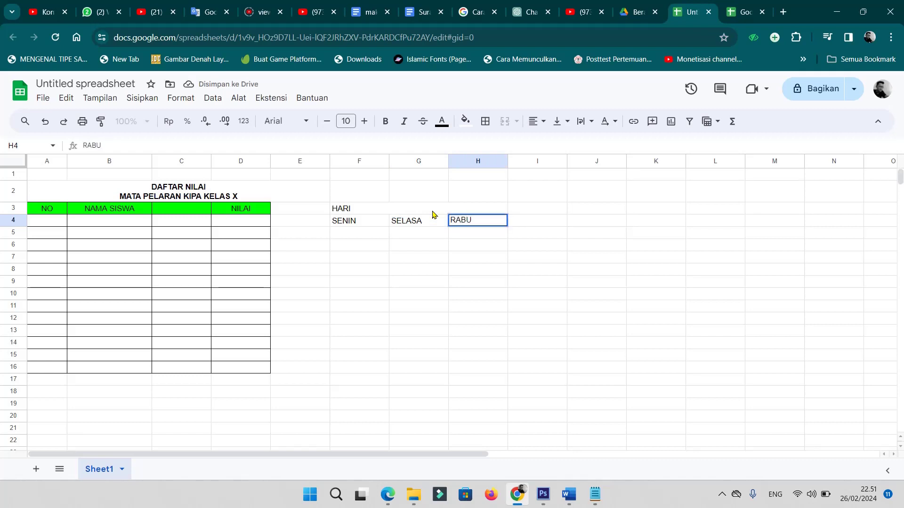
pyautogui.click(508, 293)
# Centre the HARI text across the merged F3:H3 header.
pyautogui.moveTo(362, 207); pyautogui.dragTo(476, 208)
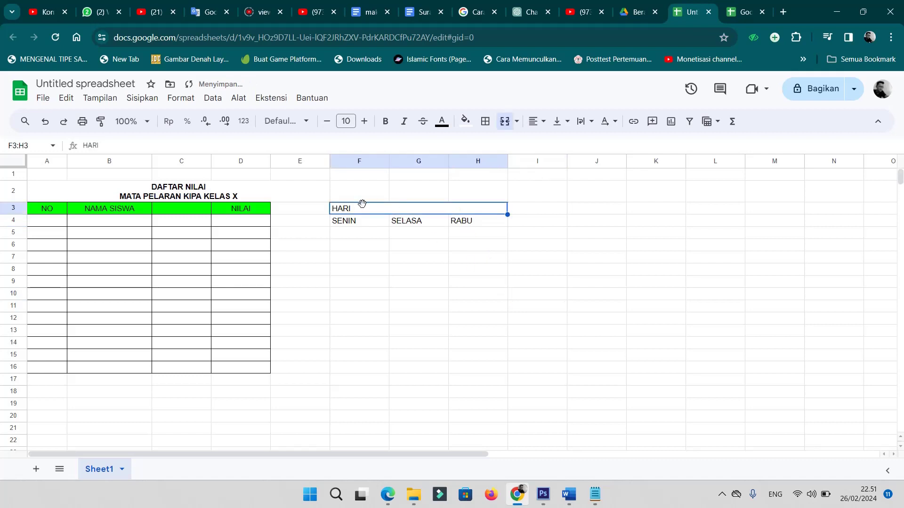
pyautogui.click(505, 121)
pyautogui.click(537, 121)
pyautogui.click(552, 146)
pyautogui.click(571, 307)
# Apply all borders to the schedule table F3:H9.
pyautogui.moveTo(353, 207); pyautogui.dragTo(432, 286)
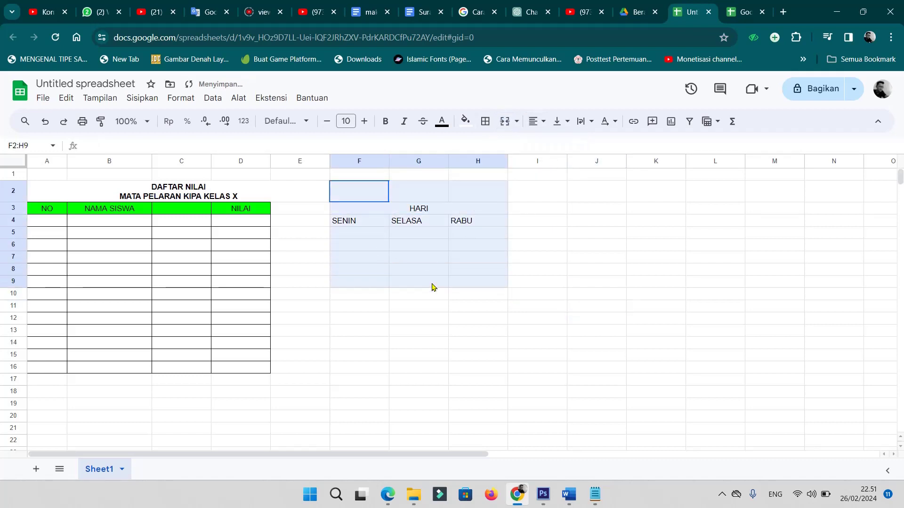
pyautogui.click(573, 347)
pyautogui.moveTo(353, 212); pyautogui.dragTo(475, 258)
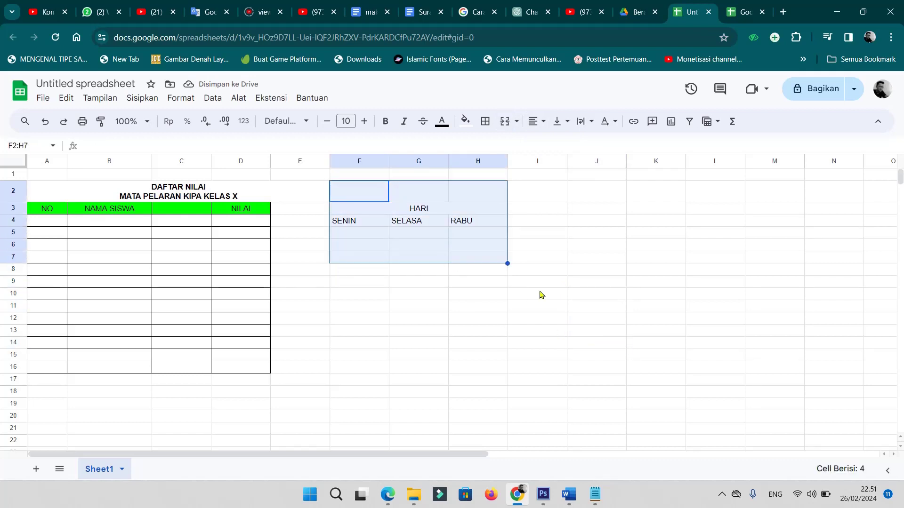
pyautogui.click(656, 318)
pyautogui.moveTo(374, 212); pyautogui.dragTo(454, 285)
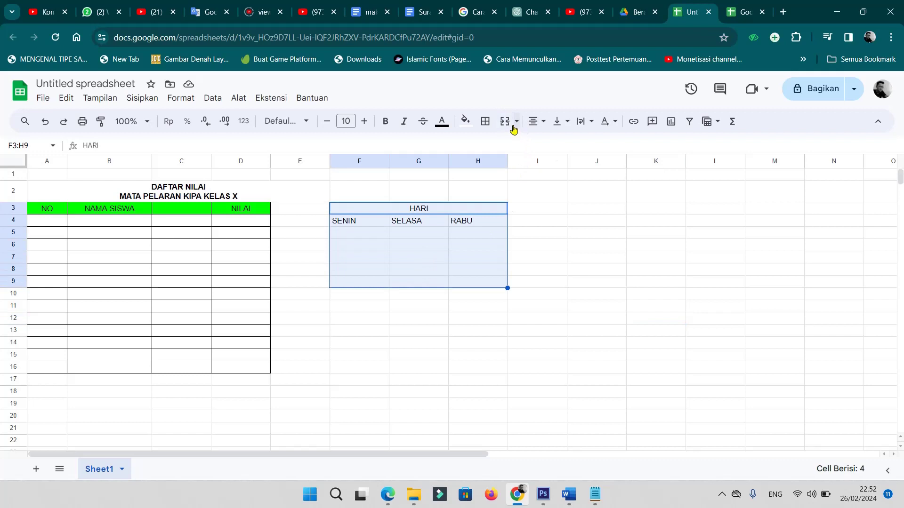
pyautogui.click(486, 121)
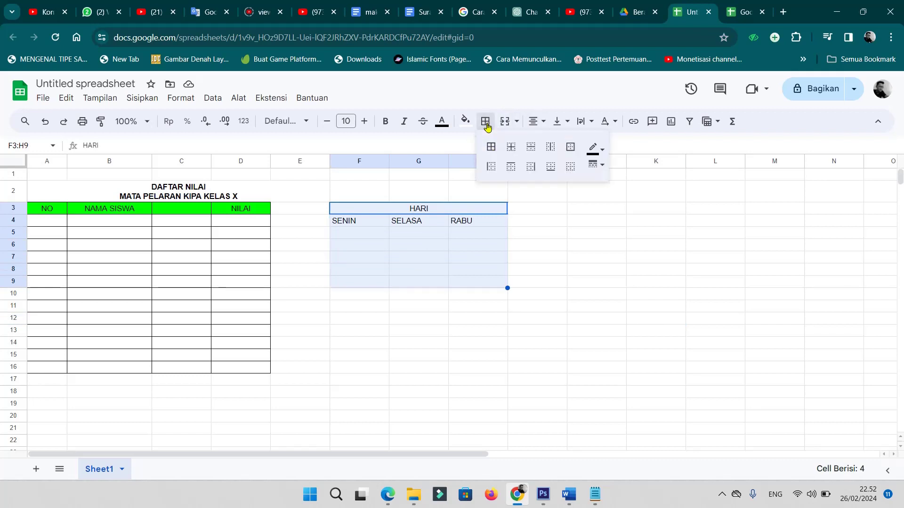
pyautogui.click(491, 147)
pyautogui.click(612, 271)
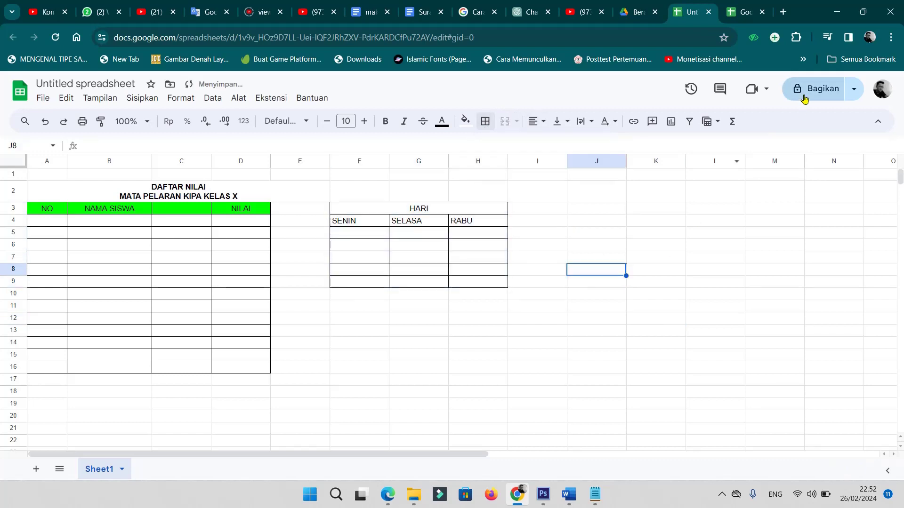
# Share under the current name, set Akses umum to 'Siapa saja yang memiliki link', copy link.
pyautogui.click(805, 95)
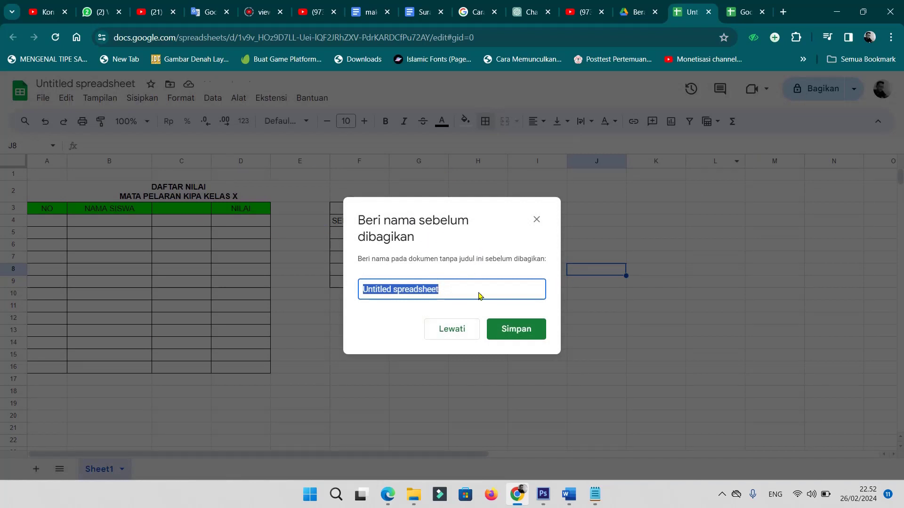
pyautogui.click(506, 329)
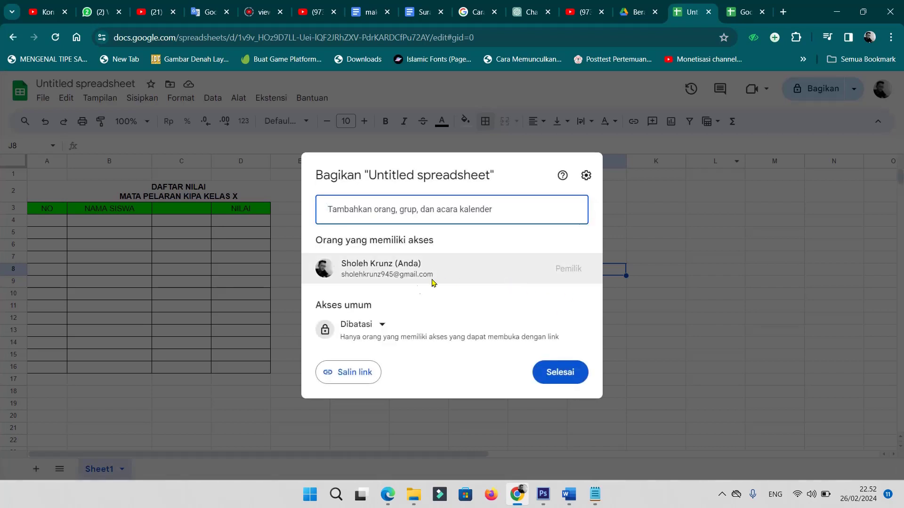
pyautogui.click(383, 325)
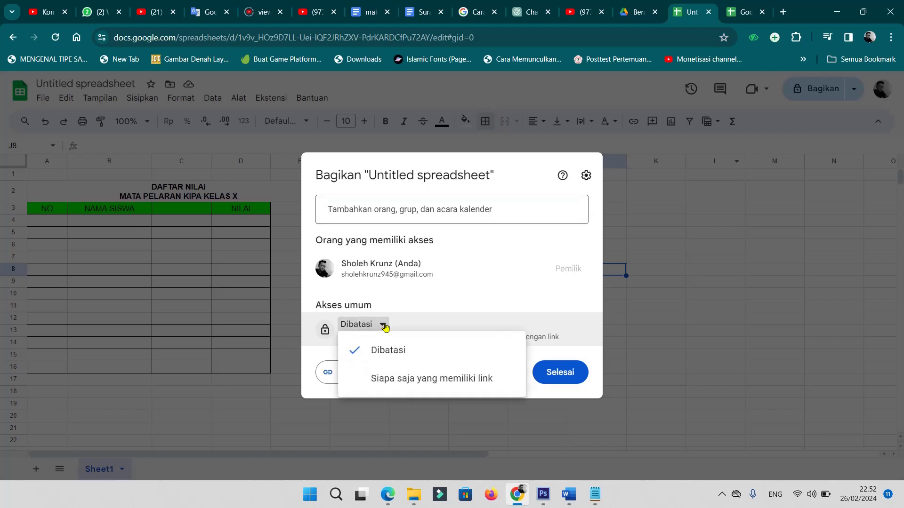
pyautogui.click(408, 379)
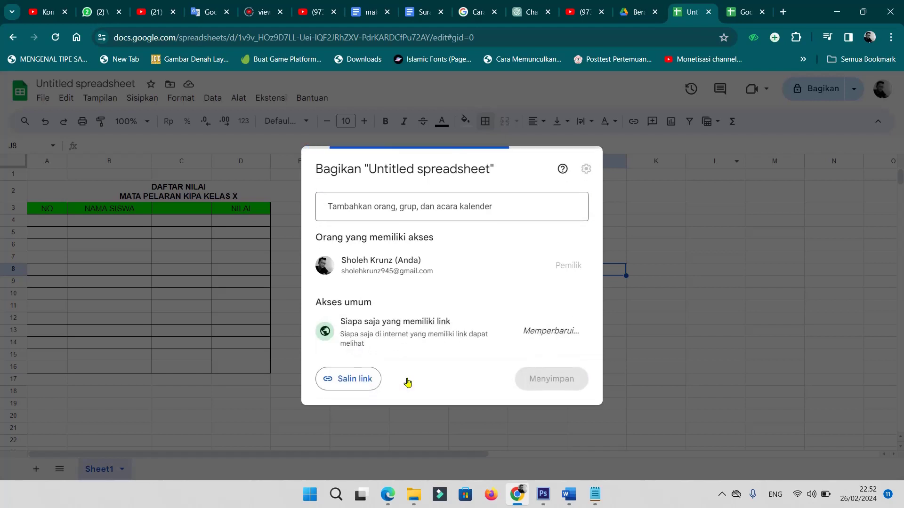
pyautogui.click(354, 371)
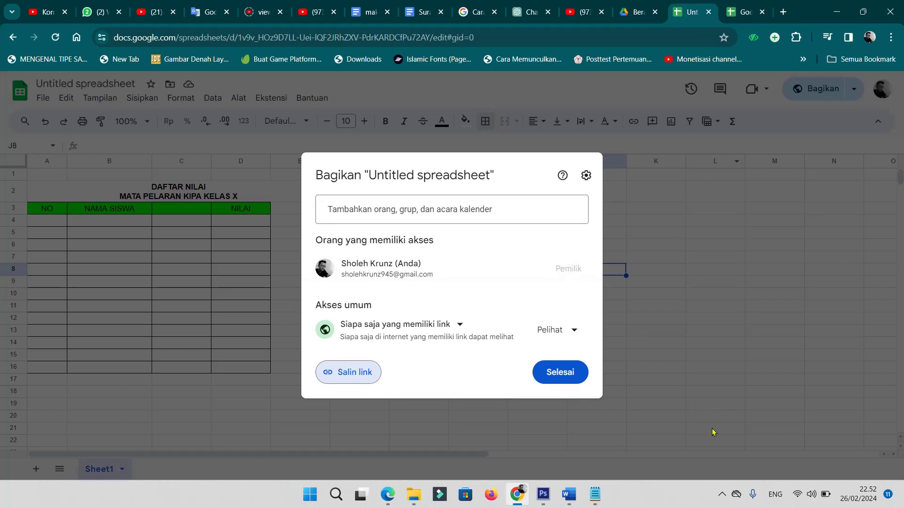
pyautogui.click(725, 498)
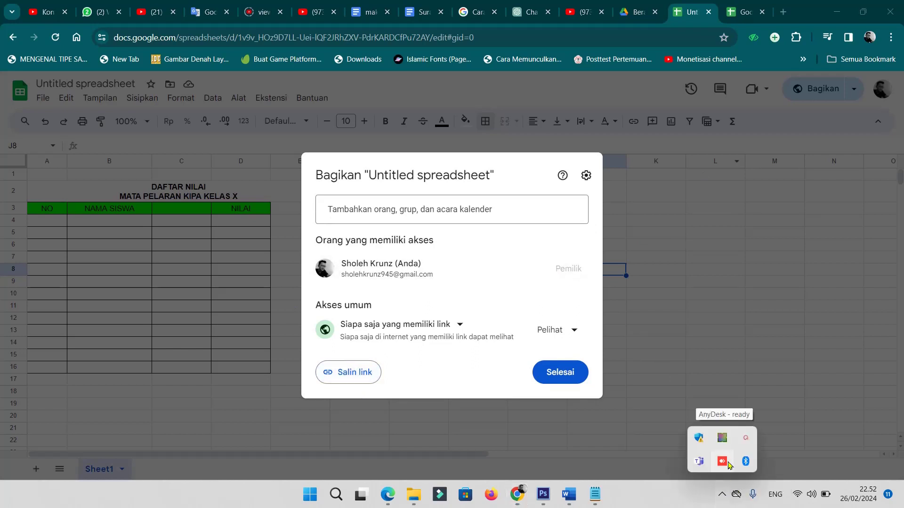